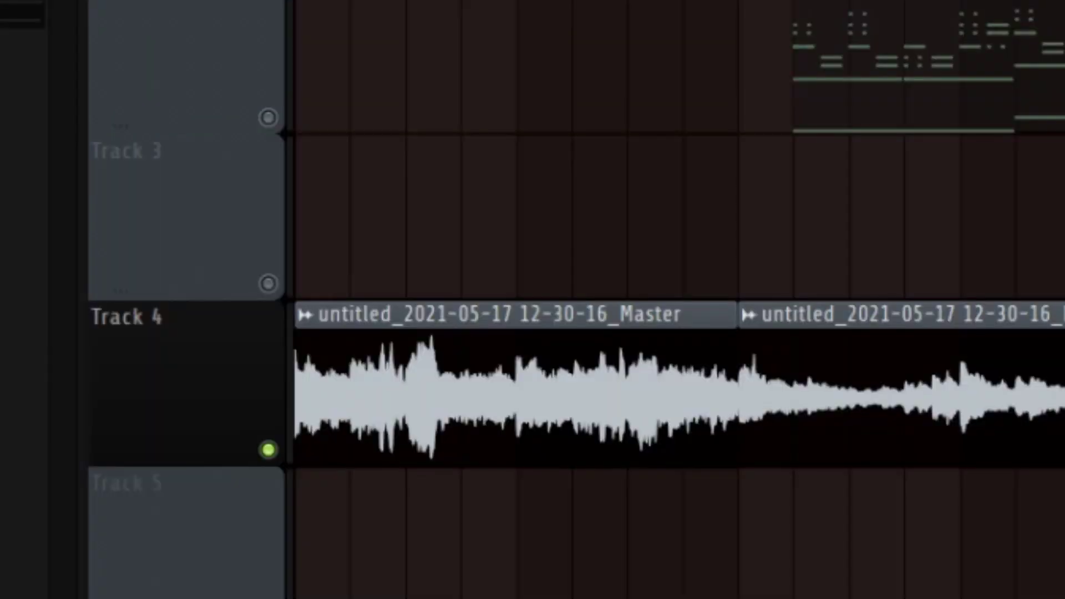
Preview the arrangement, and view Omnisphere's Arp - Goosebumps patch outside the full patch browser together with the mixer.
{"action": "key", "text": "space"}
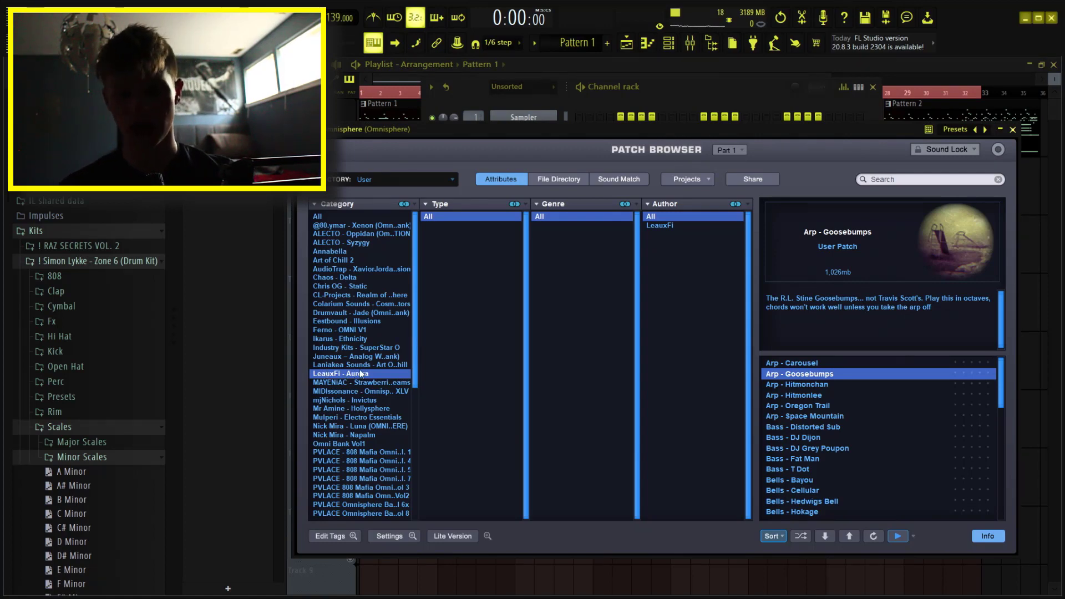
{"action": "left_click", "coordinate": [657, 144]}
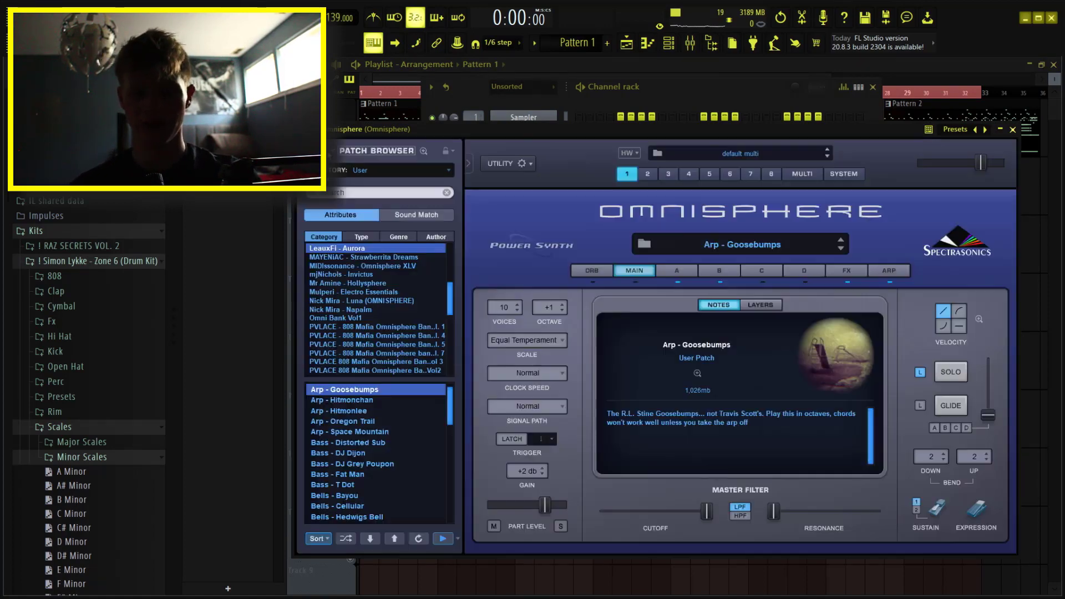
{"action": "key", "text": "F9"}
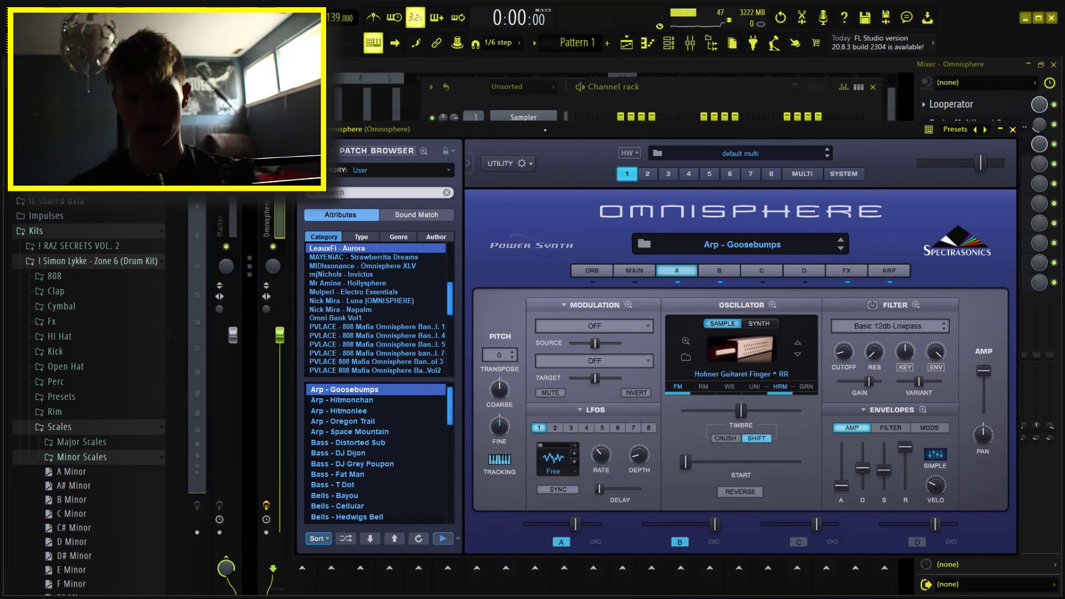
{"action": "left_click_drag", "start_coordinate": [544, 130], "coordinate": [532, 130]}
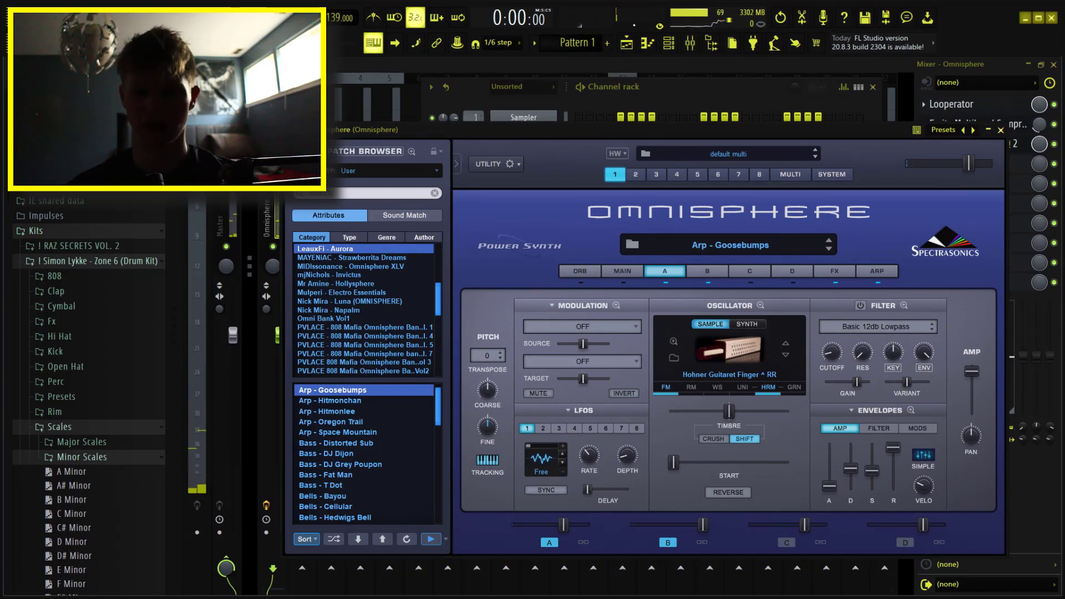
Open the Omnisphere channel's notes in the piano roll and play the arpeggio melody from the start and from bar 4.
{"action": "left_click", "coordinate": [666, 43]}
{"action": "left_click", "coordinate": [601, 147]}
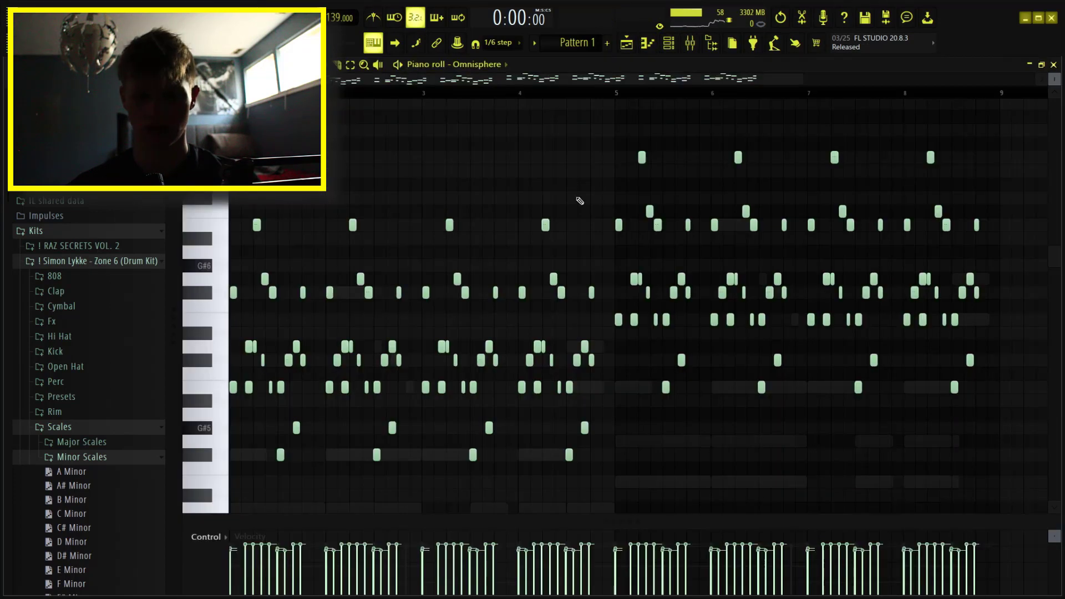
{"action": "key", "text": "space"}
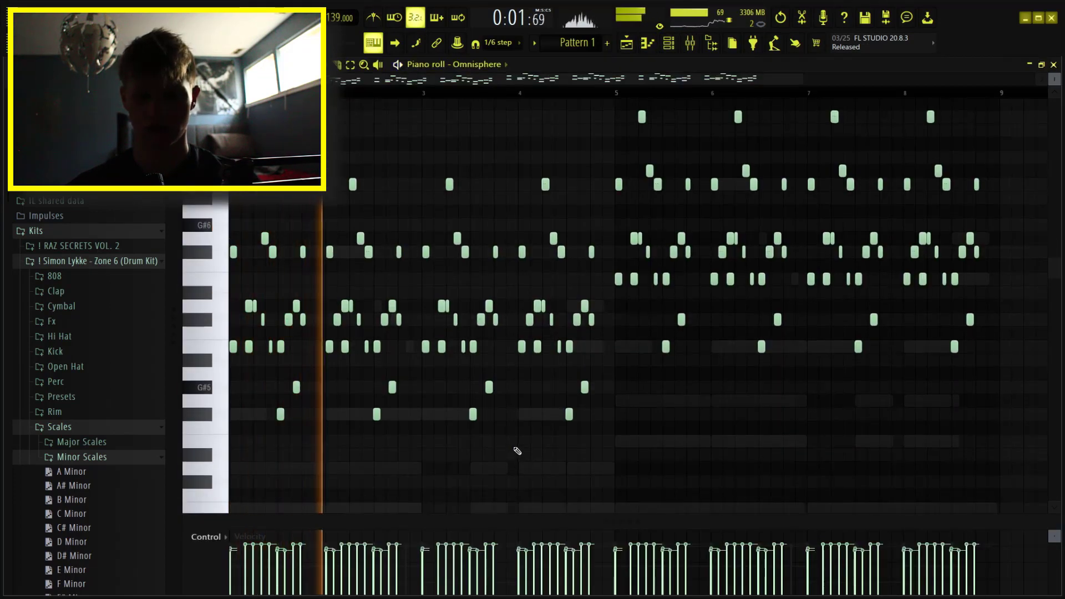
{"action": "key", "text": "space"}
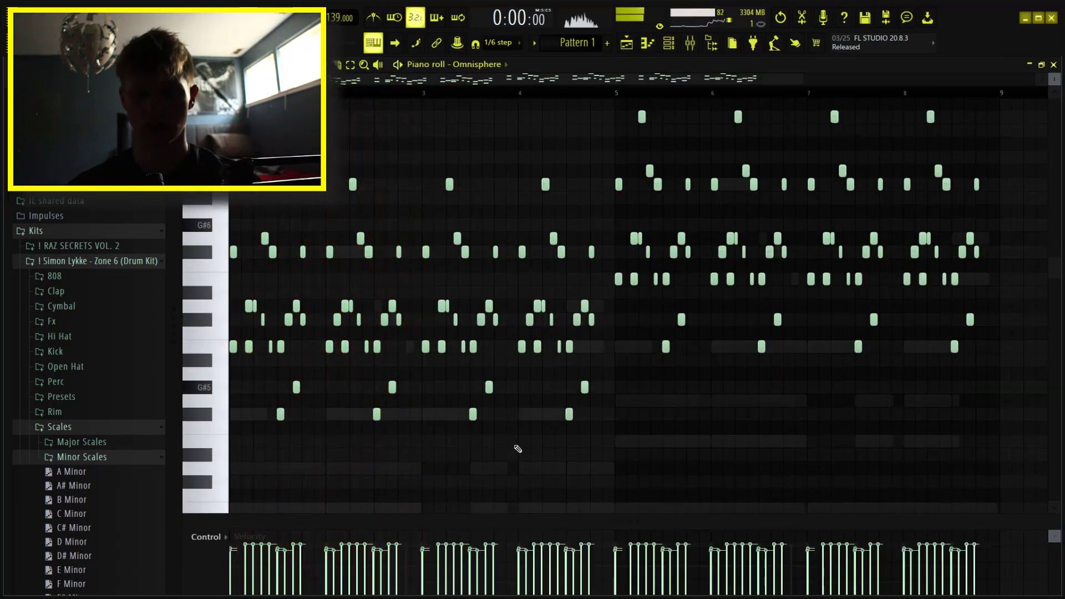
{"action": "left_click", "coordinate": [520, 91]}
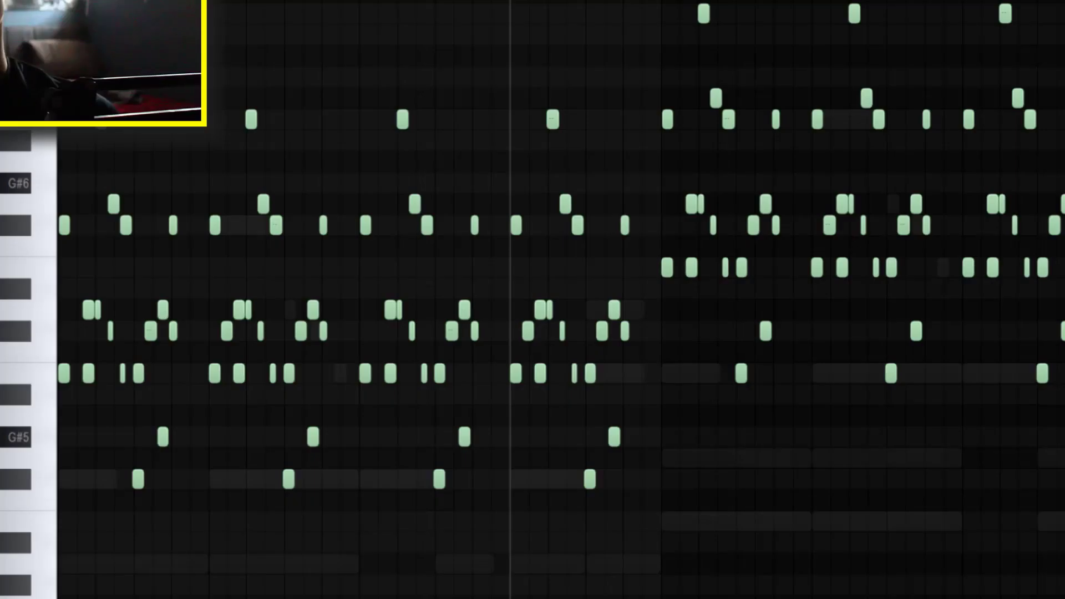
{"action": "key", "text": "space"}
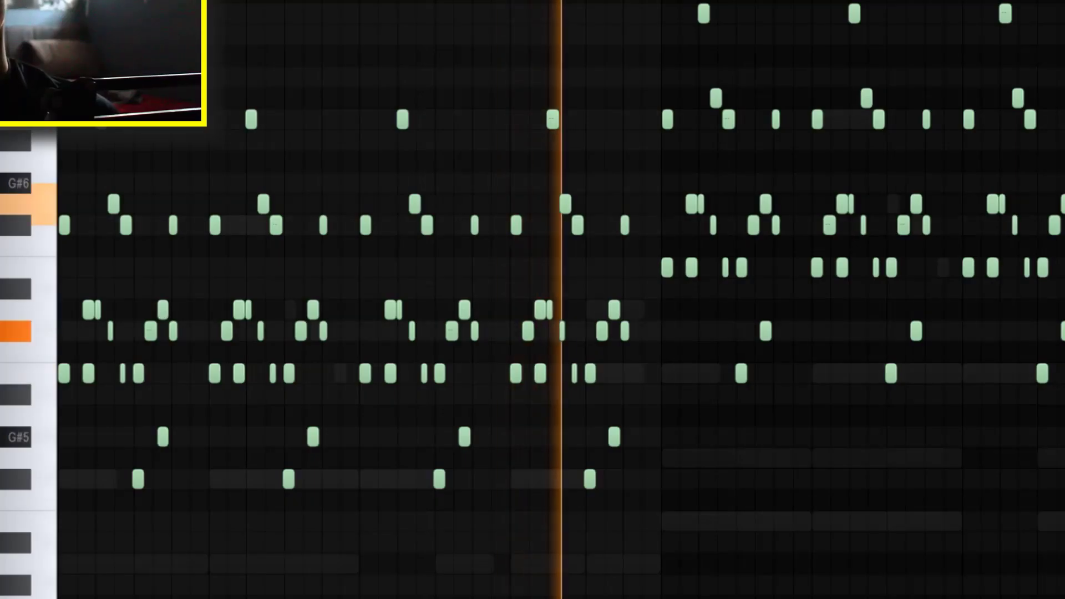
{"action": "key", "text": "space"}
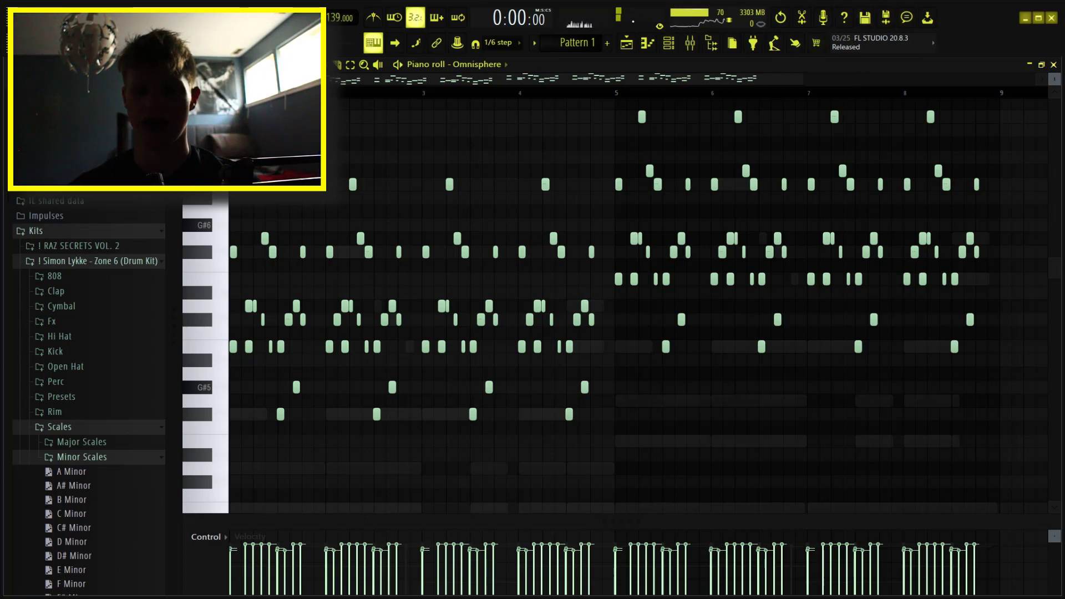
Open the Kontakt channel's notes in the piano roll and examine its chords and long bass notes.
{"action": "left_click", "coordinate": [668, 44]}
{"action": "left_click", "coordinate": [601, 176]}
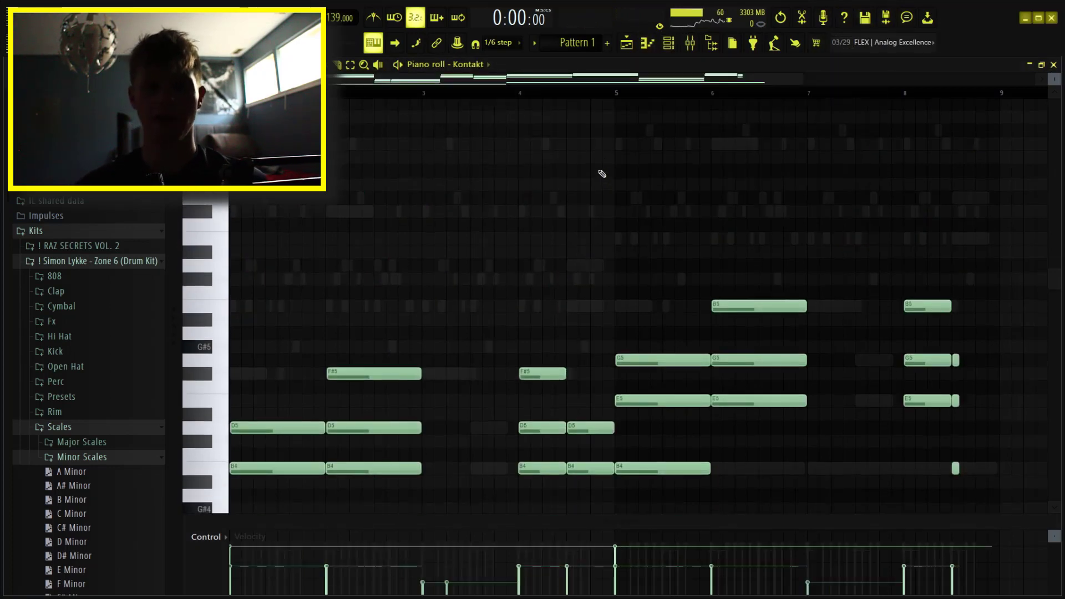
{"action": "scroll", "coordinate": [572, 205], "scroll_direction": "down", "scroll_amount": 10}
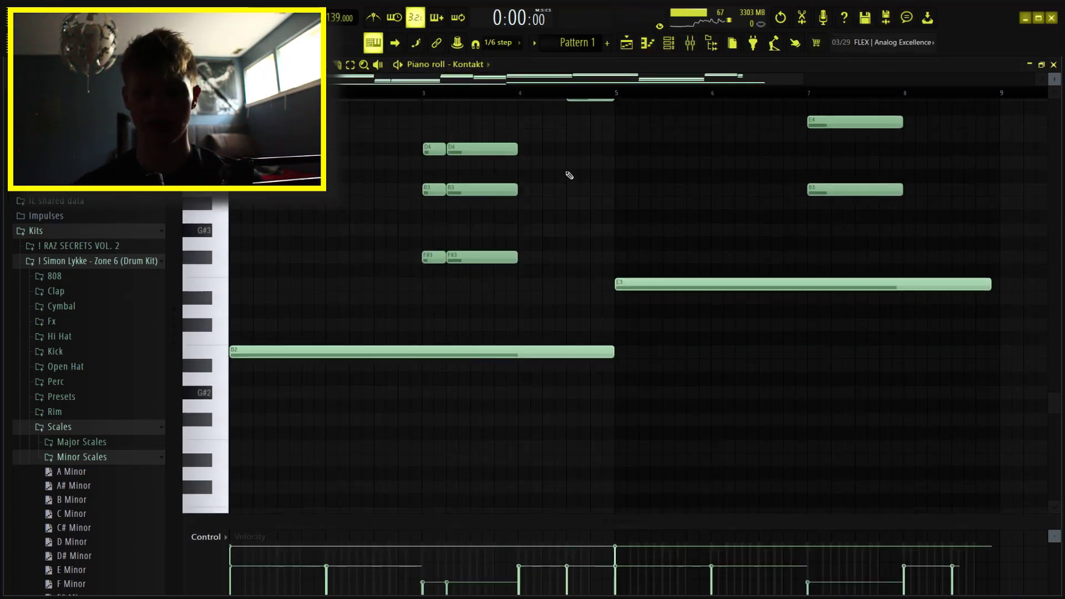
{"action": "scroll", "coordinate": [554, 178], "scroll_direction": "up", "scroll_amount": 4}
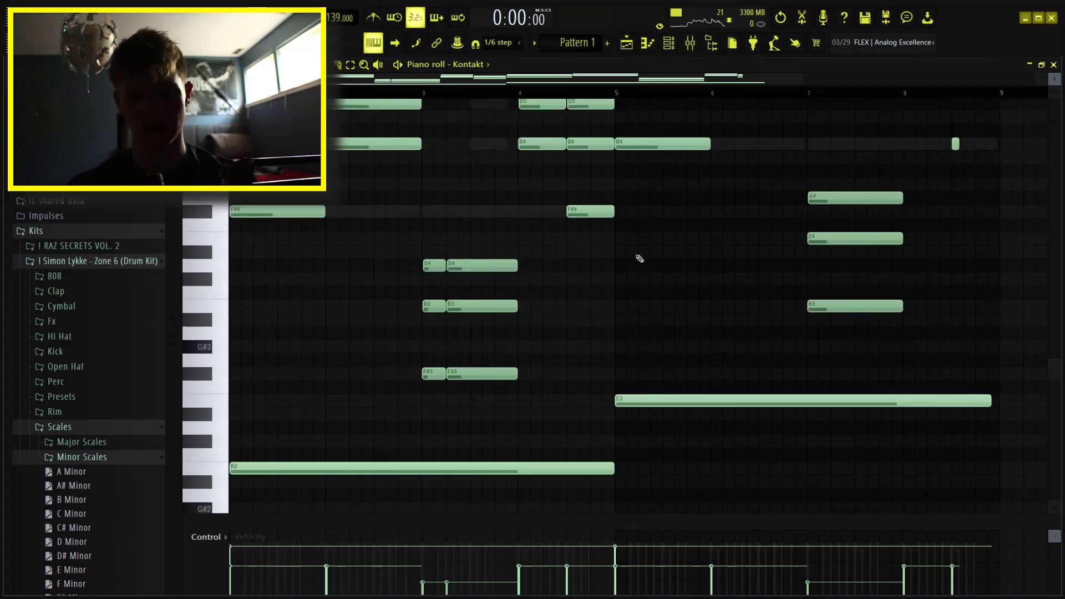
{"action": "scroll", "coordinate": [611, 283], "scroll_direction": "down", "scroll_amount": 3}
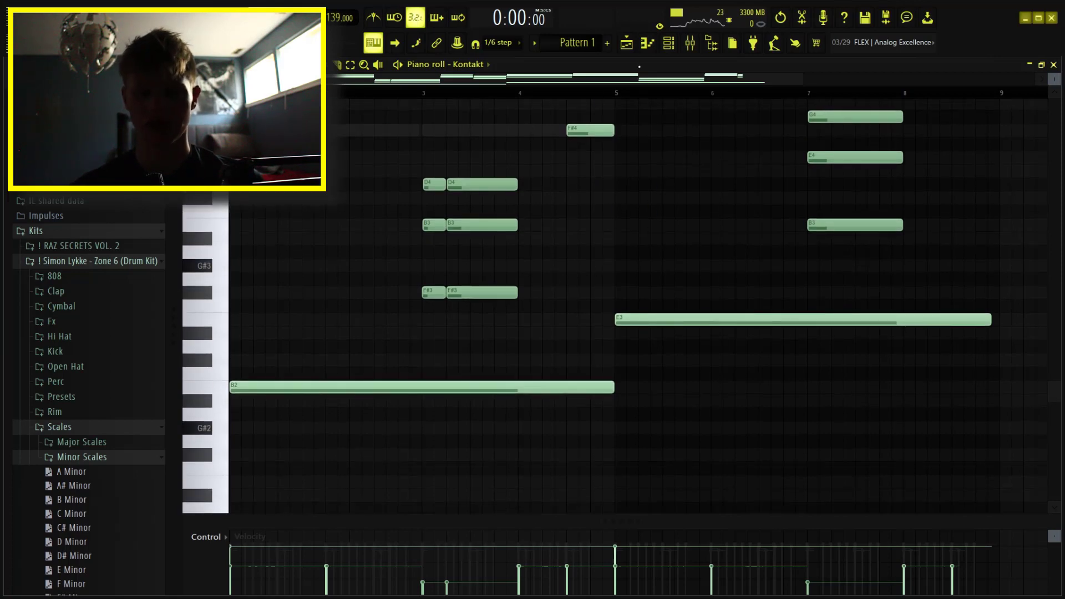
View the NOIRE Pure instrument on the Kontakt channel, and play its notes from the start of the pattern.
{"action": "key", "text": "F6"}
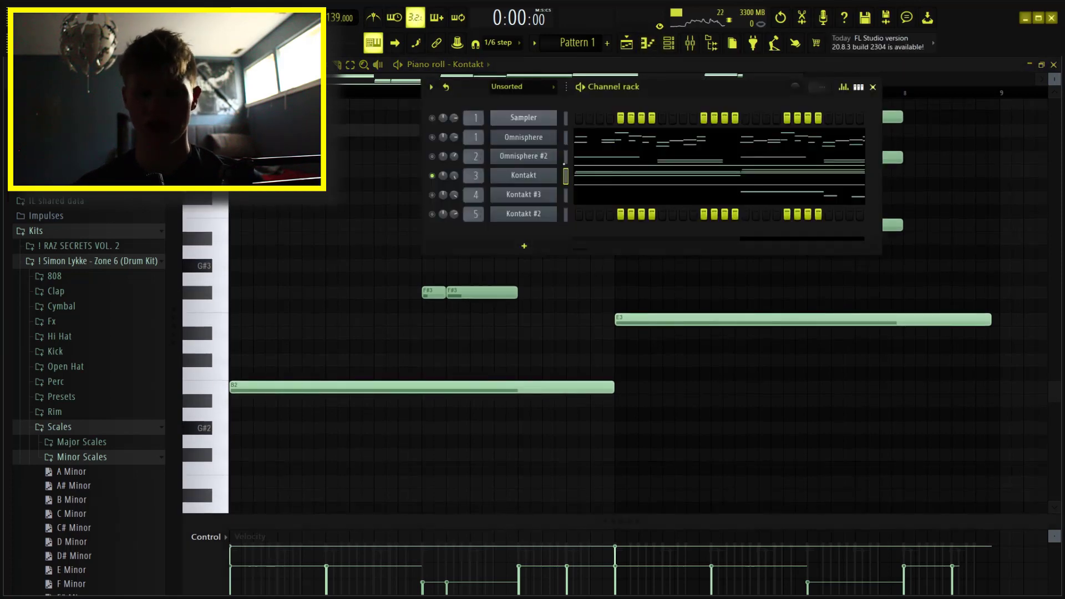
{"action": "left_click", "coordinate": [534, 179]}
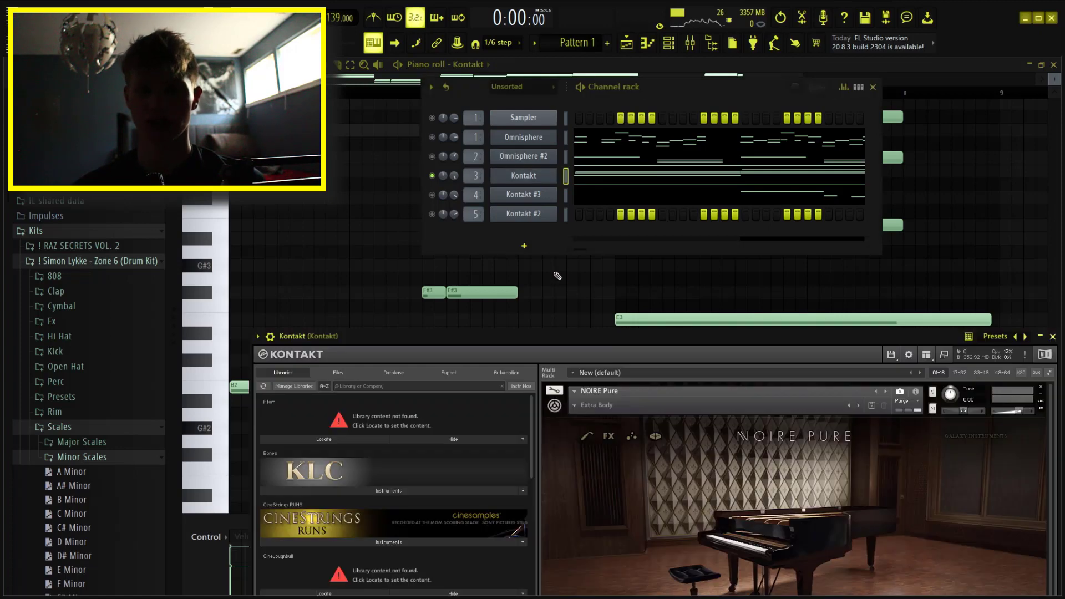
{"action": "left_click", "coordinate": [395, 247]}
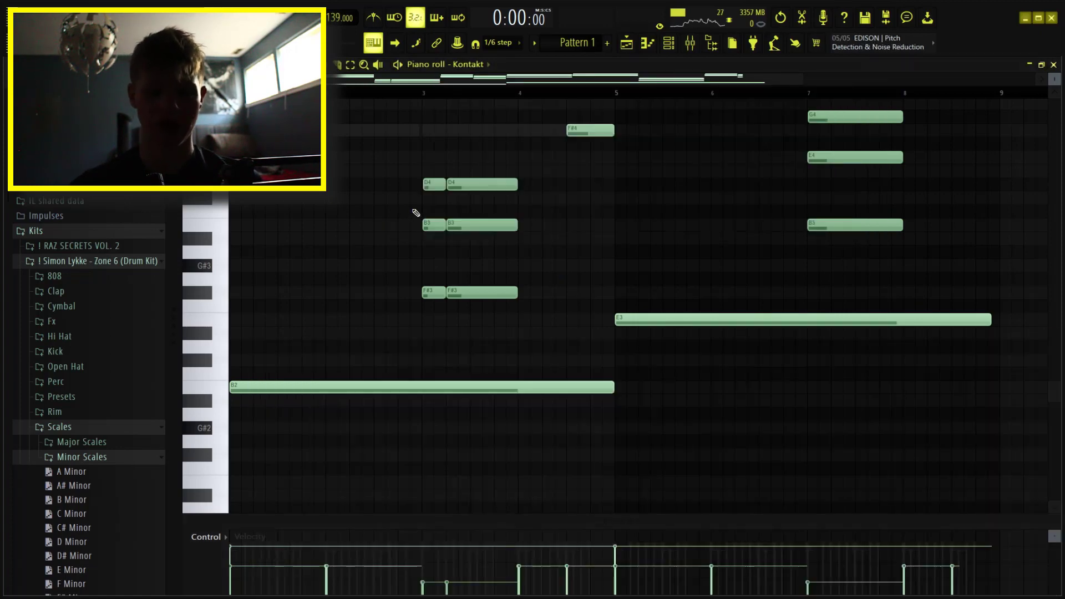
{"action": "key", "text": "space"}
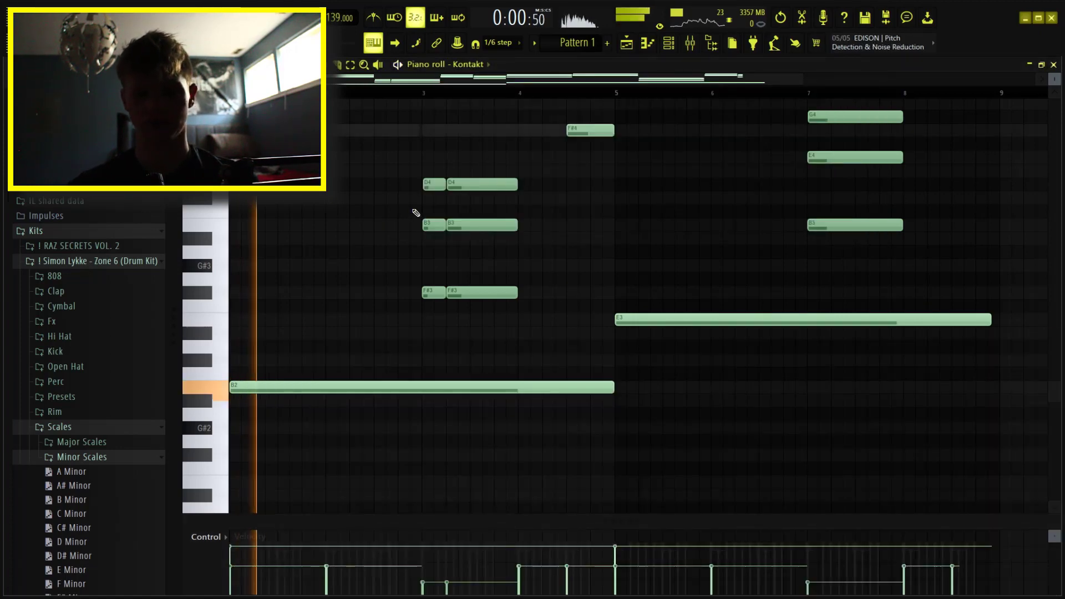
{"action": "key", "text": "space"}
{"action": "key", "text": "c"}
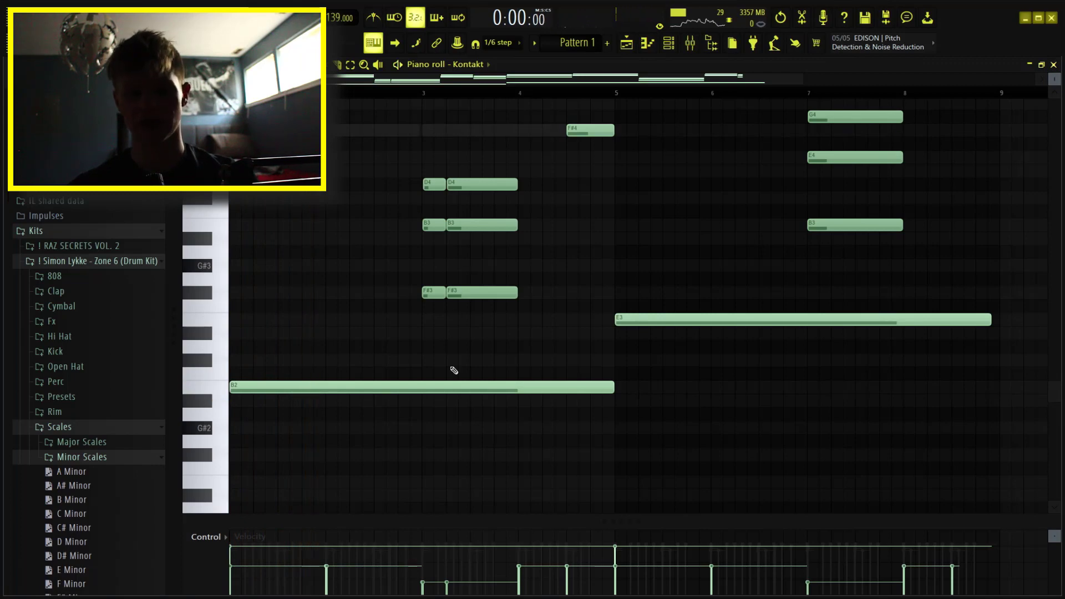
Try shifting the pitch of the long B2 bass note spanning the first four bars.
{"action": "left_click_drag", "start_coordinate": [452, 372], "coordinate": [456, 408]}
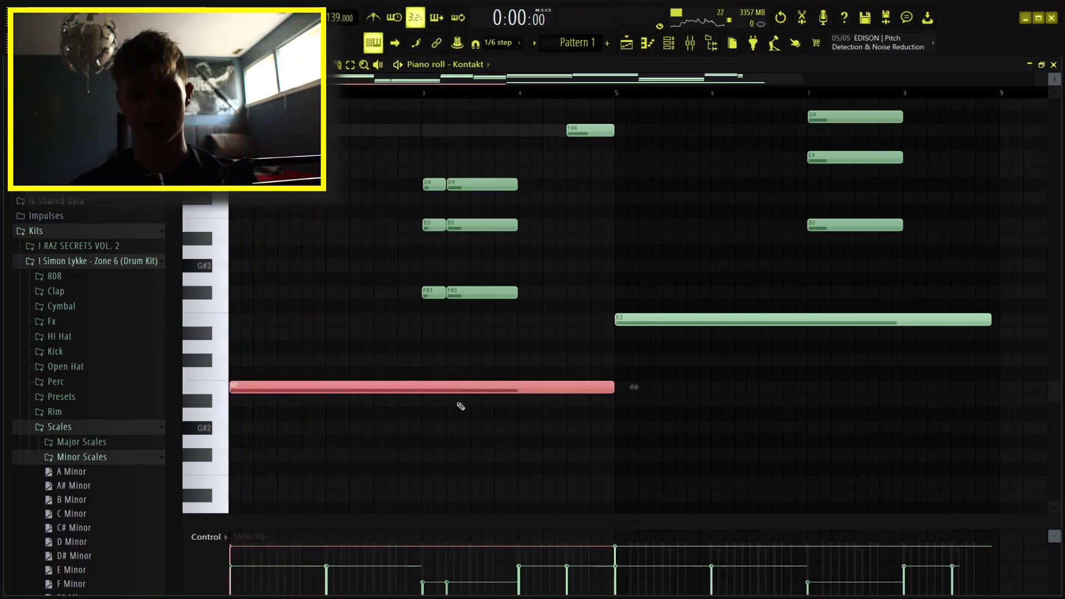
{"action": "key", "text": "shift+Up"}
{"action": "key", "text": "shift+Up"}
{"action": "key", "text": "shift+Down"}
{"action": "key", "text": "shift+Down"}
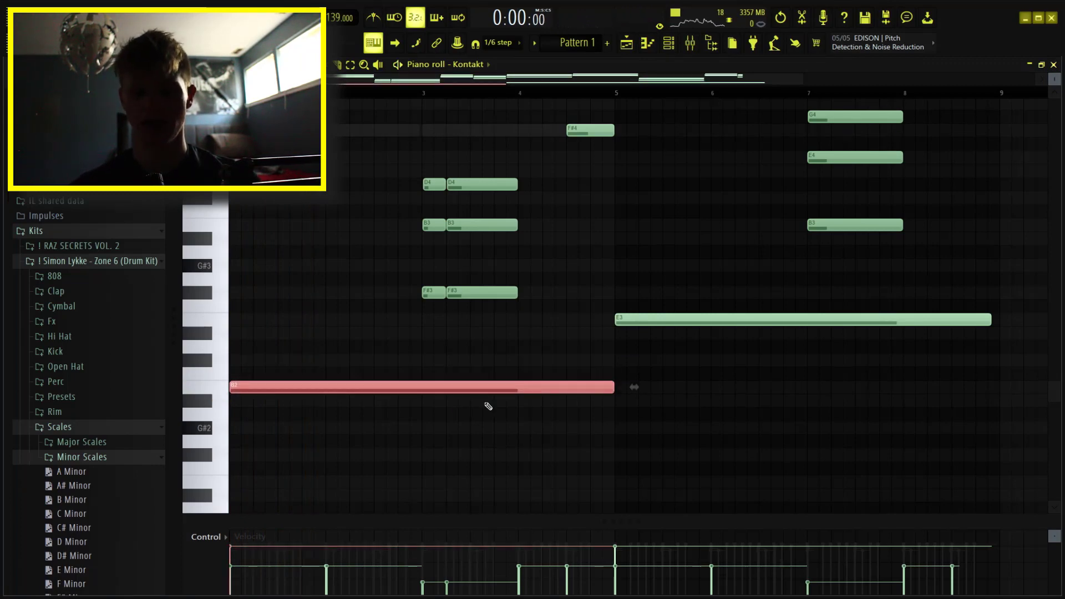
View the Bell - Decent patch on the Omnisphere #2 channel, and open that channel's notes in the piano roll.
{"action": "left_click", "coordinate": [630, 248]}
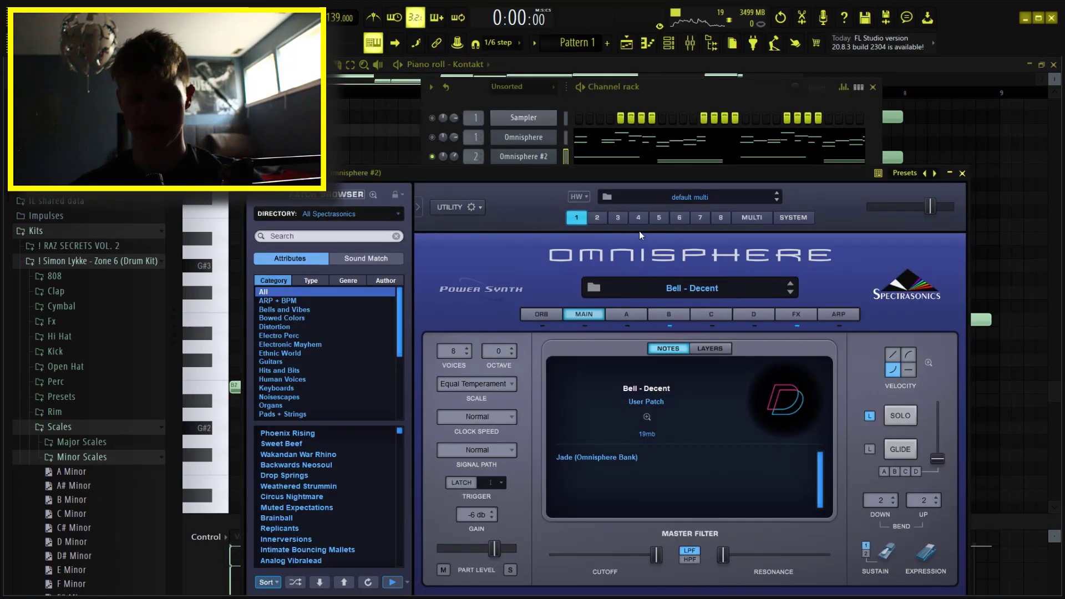
{"action": "left_click_drag", "start_coordinate": [606, 175], "coordinate": [591, 203]}
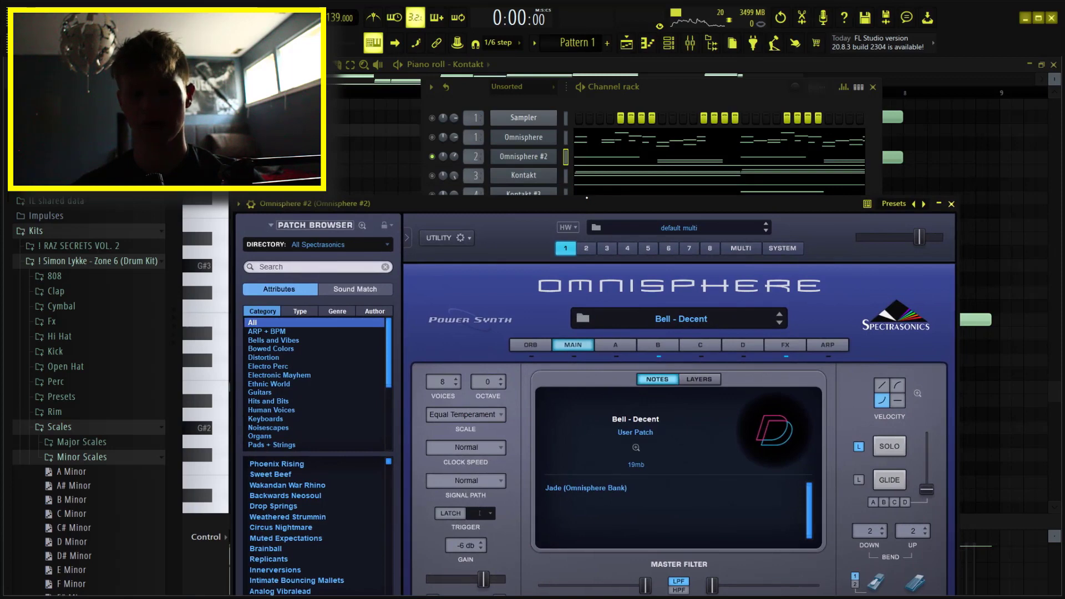
{"action": "left_click", "coordinate": [607, 163]}
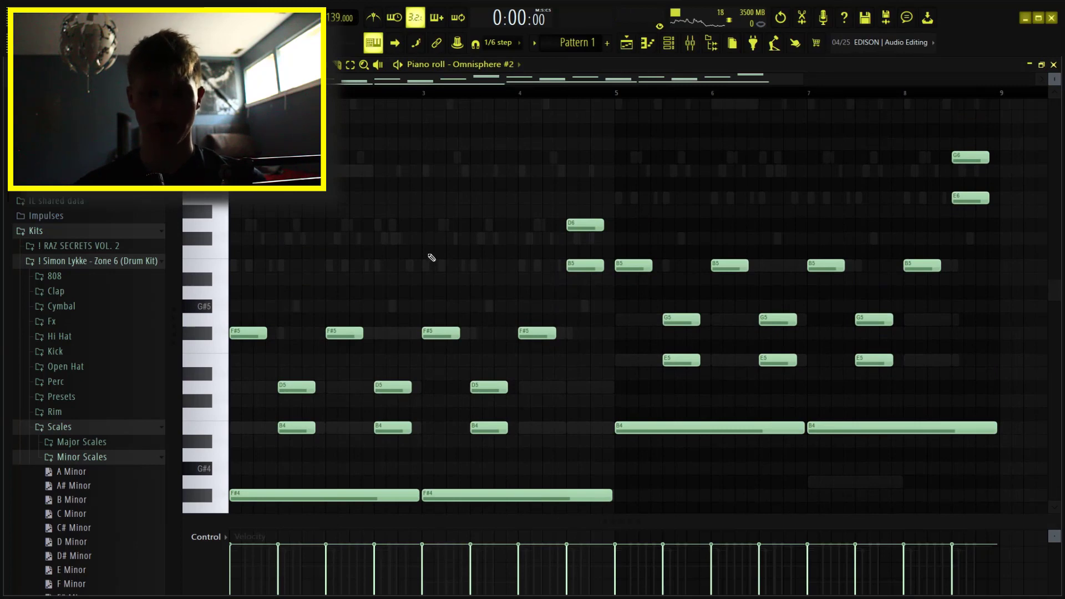
Try moving the D5 and B4 note pair in bar 1 up an octave.
{"action": "left_click_drag", "start_coordinate": [336, 439], "coordinate": [261, 371]}
{"action": "key", "text": "ctrl+Up"}
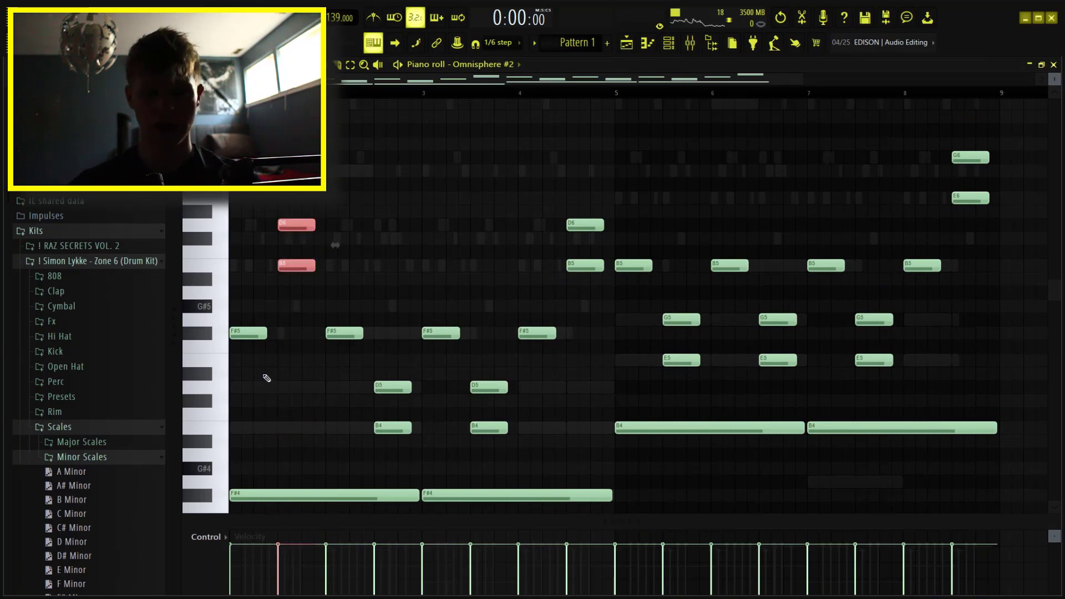
{"action": "left_click", "coordinate": [383, 235]}
{"action": "left_click_drag", "start_coordinate": [311, 305], "coordinate": [327, 223]}
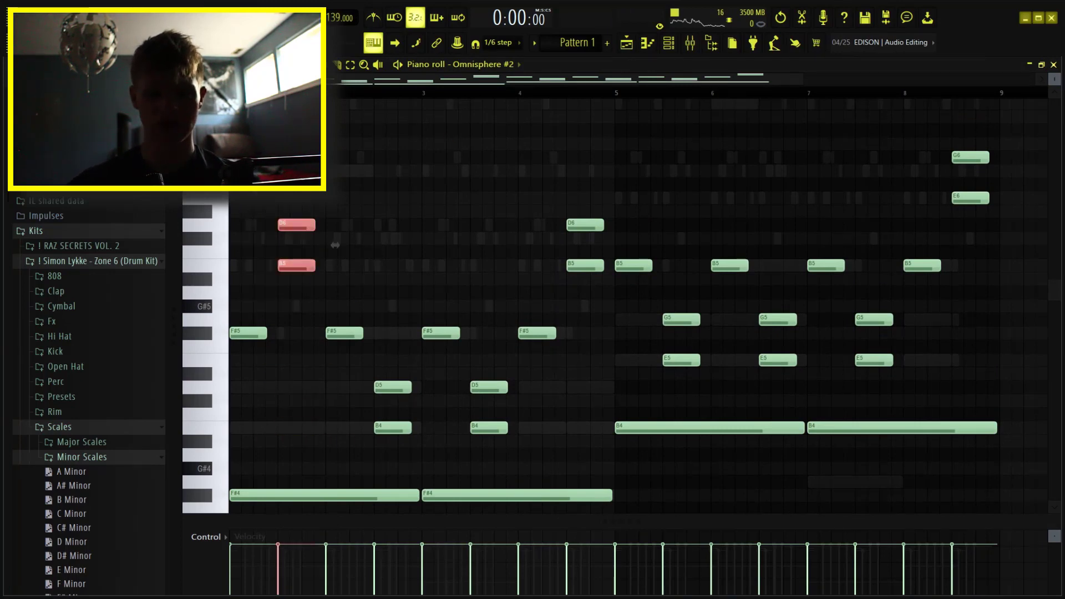
{"action": "key", "text": "ctrl+Down"}
{"action": "left_click", "coordinate": [420, 298]}
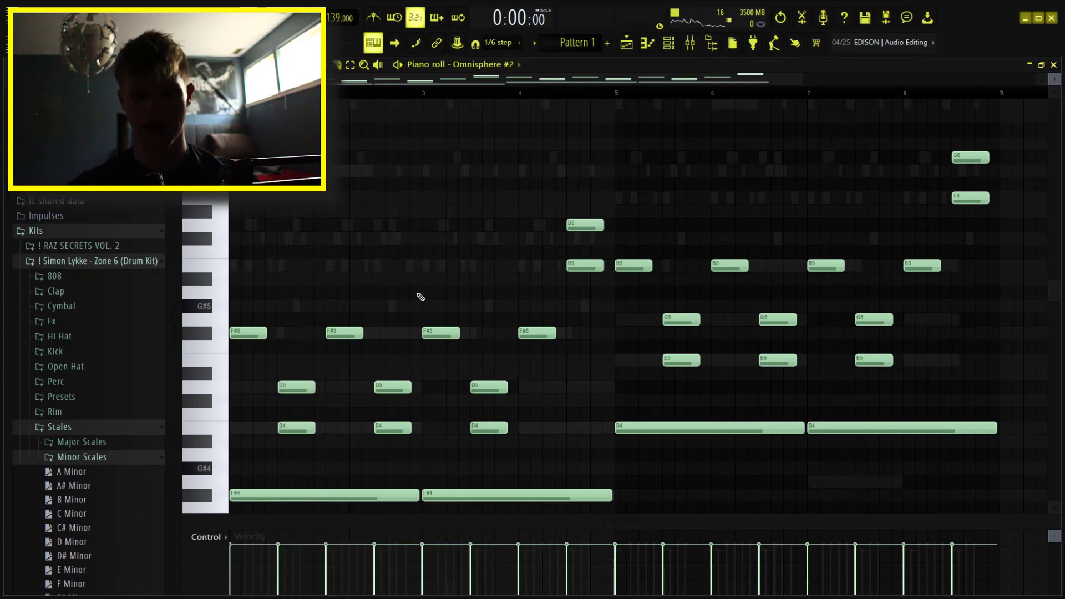
Play the bell melody, and try moving the D6 and B5 note pair at the end of bar 4 down an octave.
{"action": "key", "text": "space"}
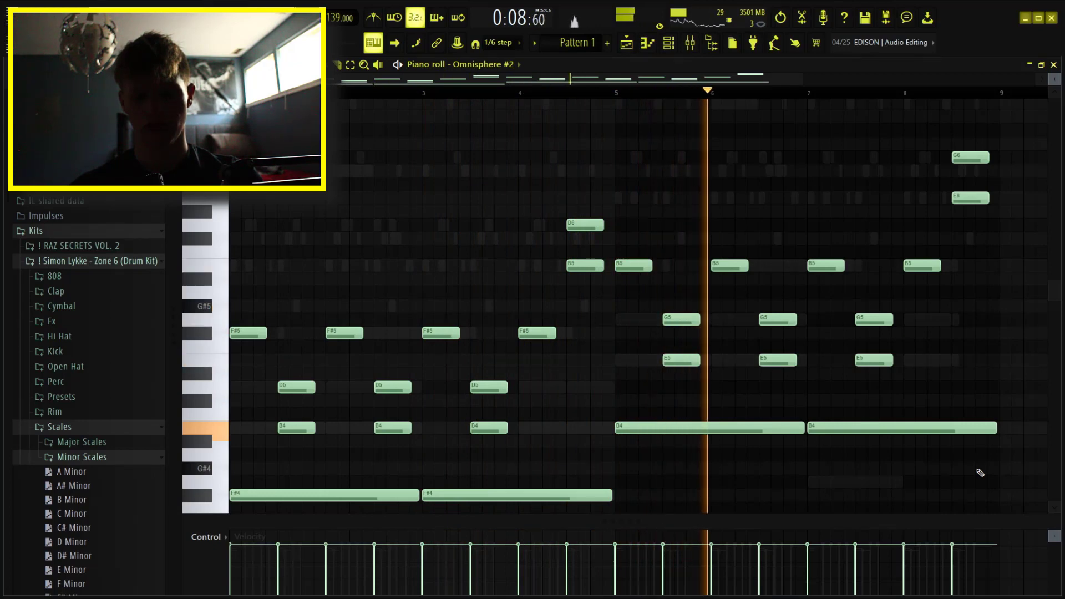
{"action": "key", "text": "space"}
{"action": "left_click_drag", "start_coordinate": [607, 295], "coordinate": [570, 167]}
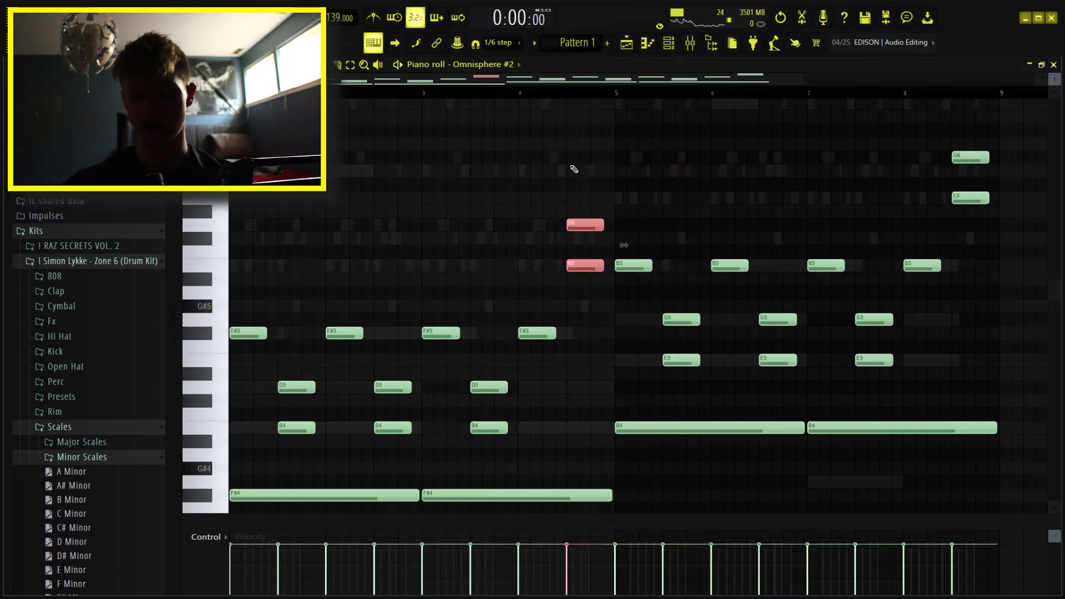
{"action": "key", "text": "ctrl+Down"}
{"action": "key", "text": "ctrl+Up"}
{"action": "right_click", "coordinate": [630, 147]}
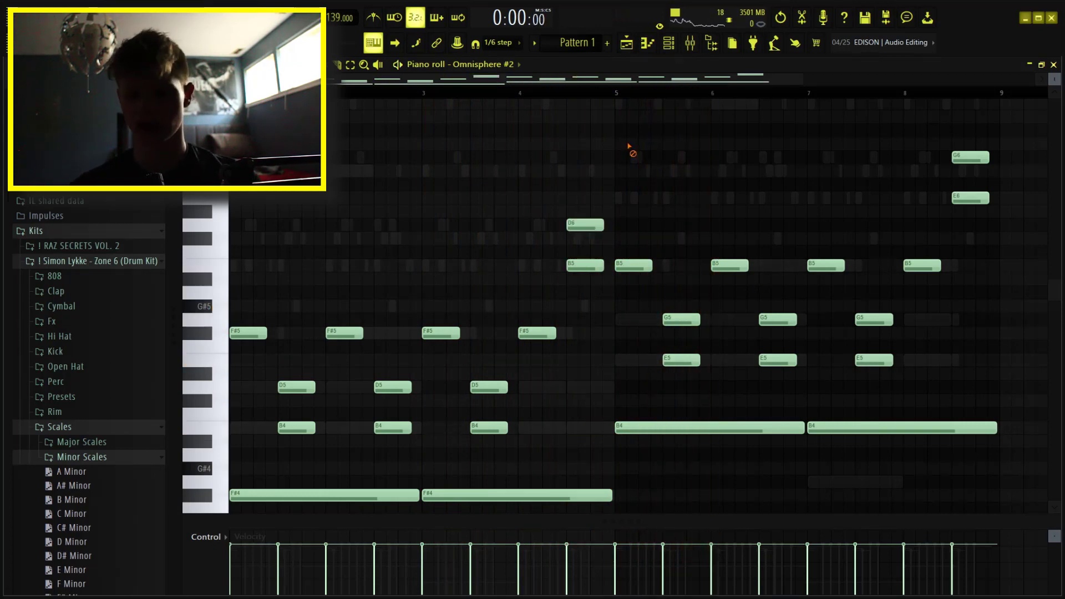
View the Whistle - MW Dynamics instrument on the Kontakt #3 channel, and play its melody in the piano roll.
{"action": "left_click", "coordinate": [670, 43]}
{"action": "left_click", "coordinate": [523, 214]}
{"action": "left_click_drag", "start_coordinate": [547, 258], "coordinate": [537, 182]}
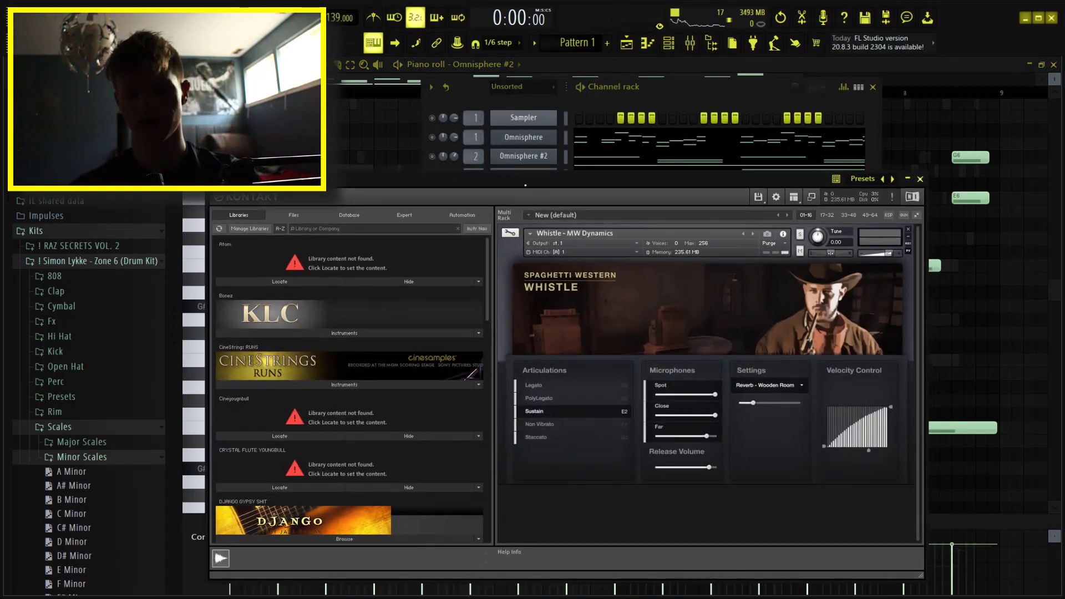
{"action": "left_click_drag", "start_coordinate": [566, 196], "coordinate": [544, 241]}
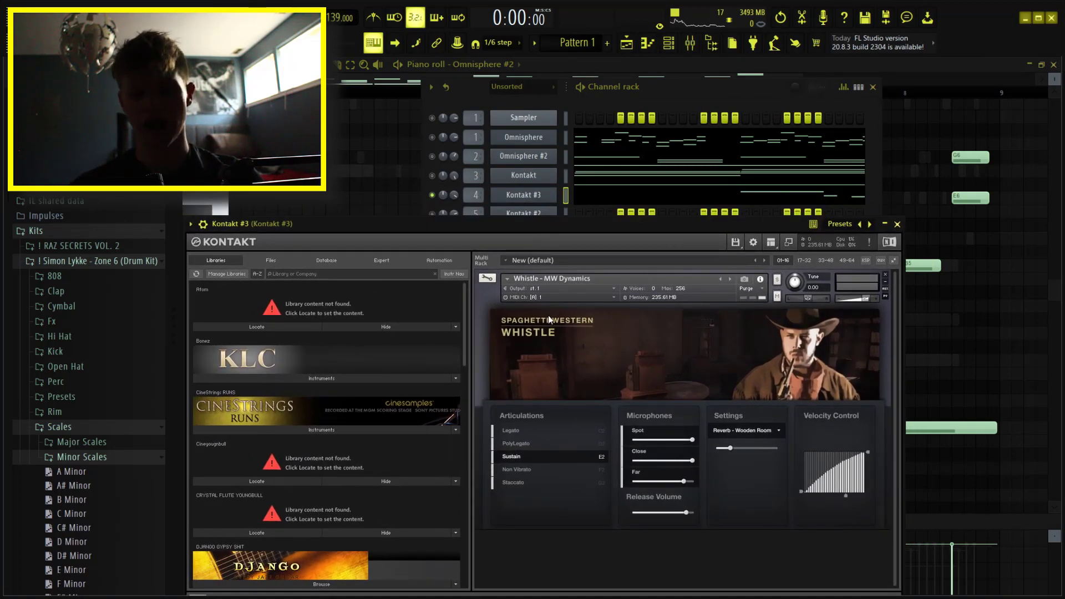
{"action": "left_click", "coordinate": [583, 199]}
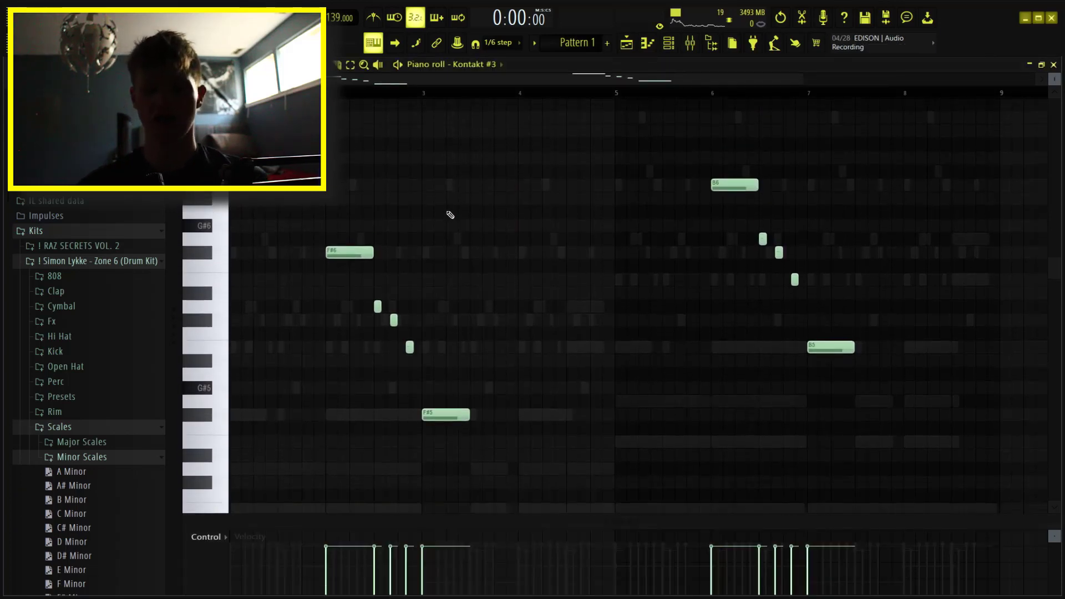
{"action": "scroll", "coordinate": [416, 231], "scroll_direction": "down", "scroll_amount": 3}
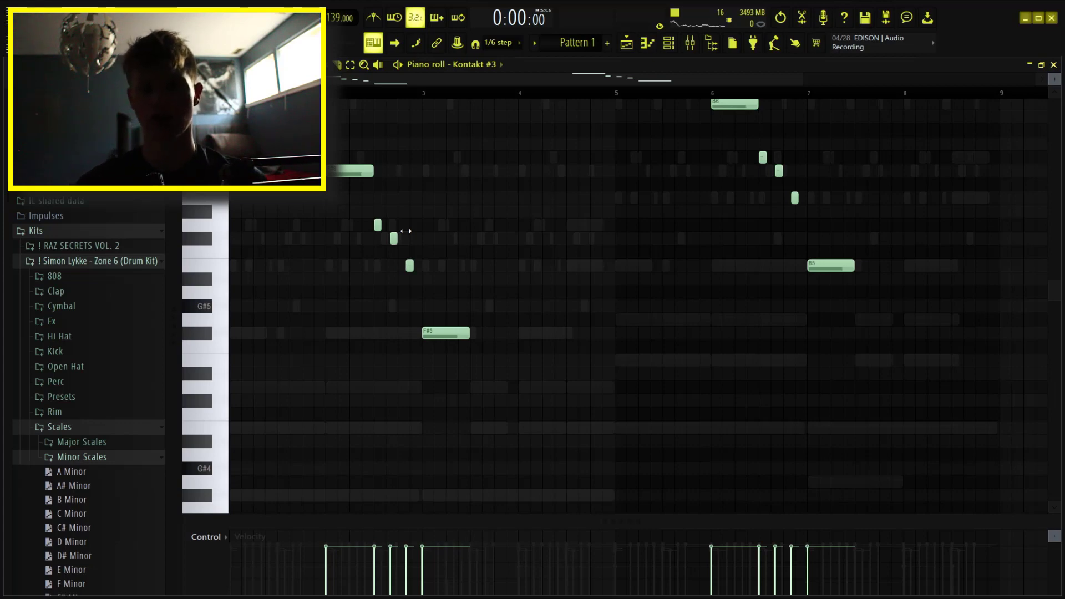
{"action": "key", "text": "space"}
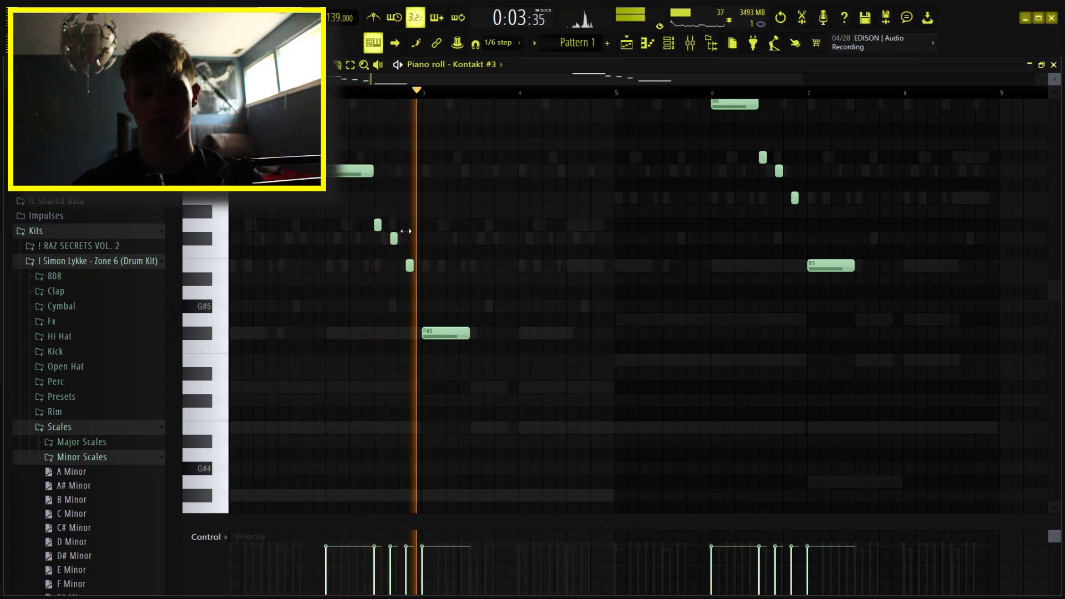
Stop playback and examine the descending run of notes in bars 2 and 3 of the Kontakt #3 melody.
{"action": "key", "text": "space"}
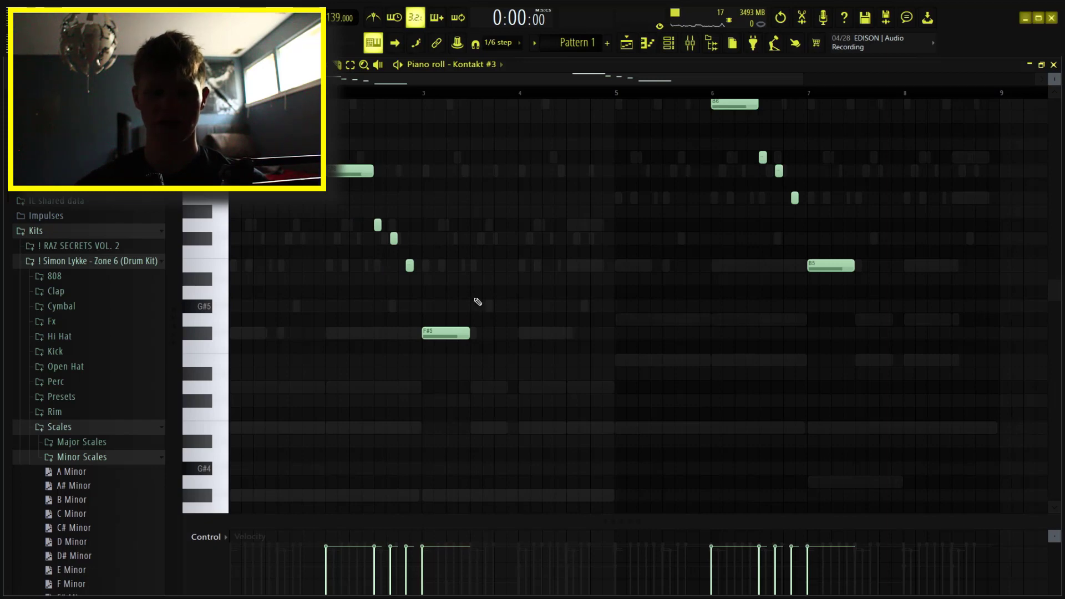
{"action": "left_click_drag", "start_coordinate": [370, 220], "coordinate": [486, 309]}
{"action": "left_click", "coordinate": [483, 293], "text": "ctrl"}
{"action": "scroll", "coordinate": [503, 306], "scroll_direction": "up", "scroll_amount": 4}
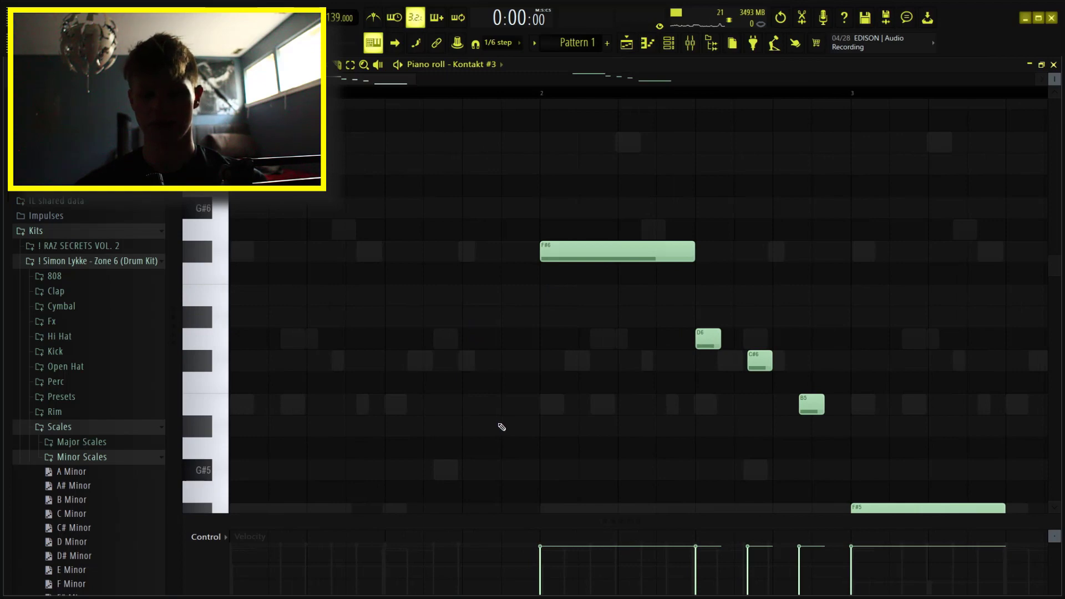
{"action": "scroll", "coordinate": [613, 383], "scroll_direction": "down", "scroll_amount": 4}
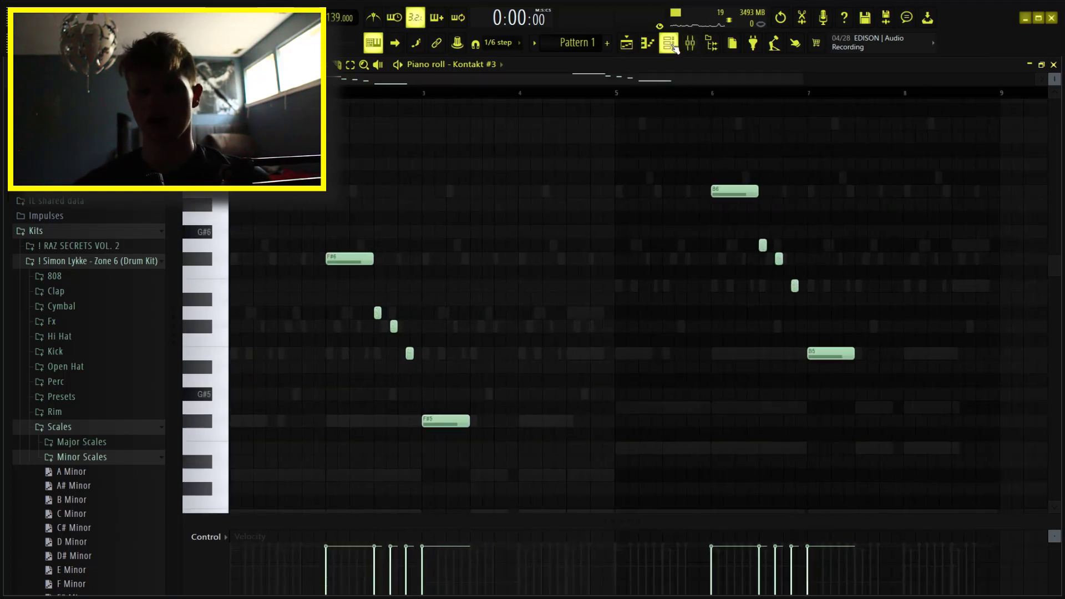
View the Mallet Flux Single instrument on the Kontakt #2 channel in Pattern 3, and play its notes in the piano roll.
{"action": "left_click", "coordinate": [668, 43]}
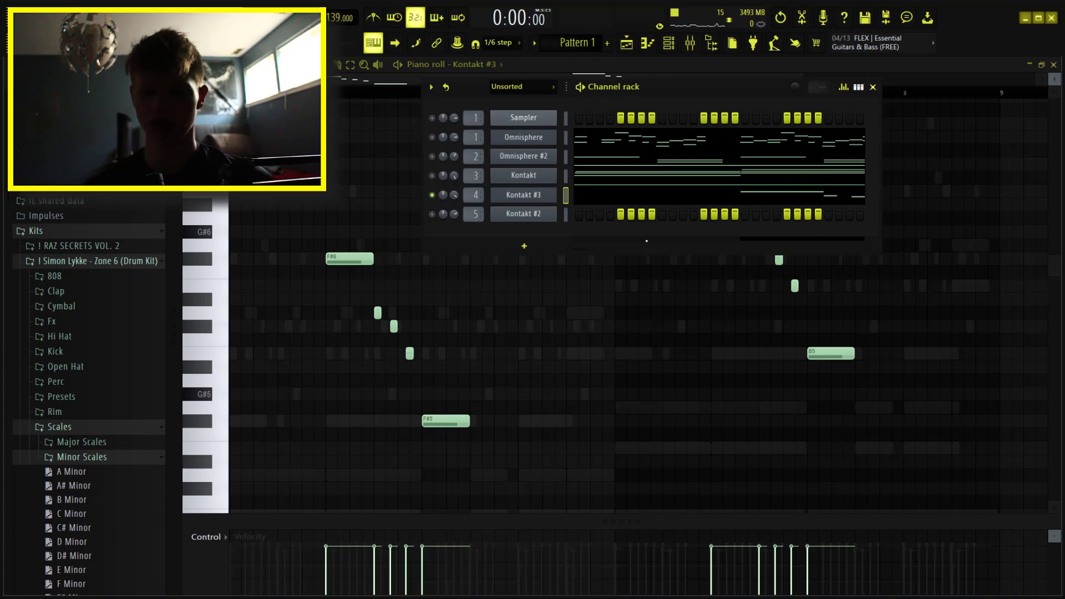
{"action": "left_click", "coordinate": [619, 145]}
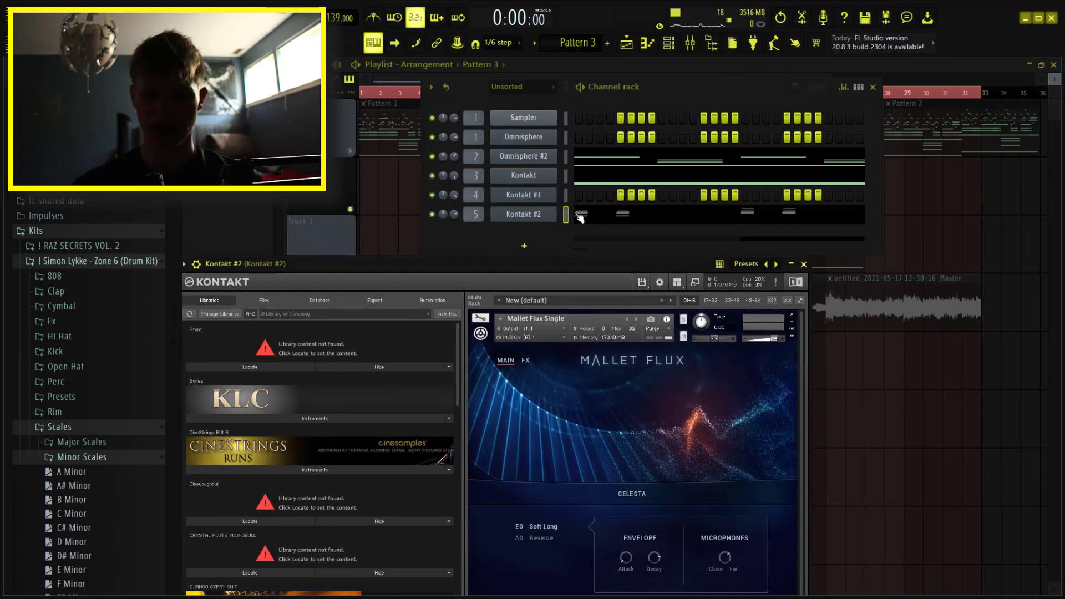
{"action": "left_click", "coordinate": [577, 214]}
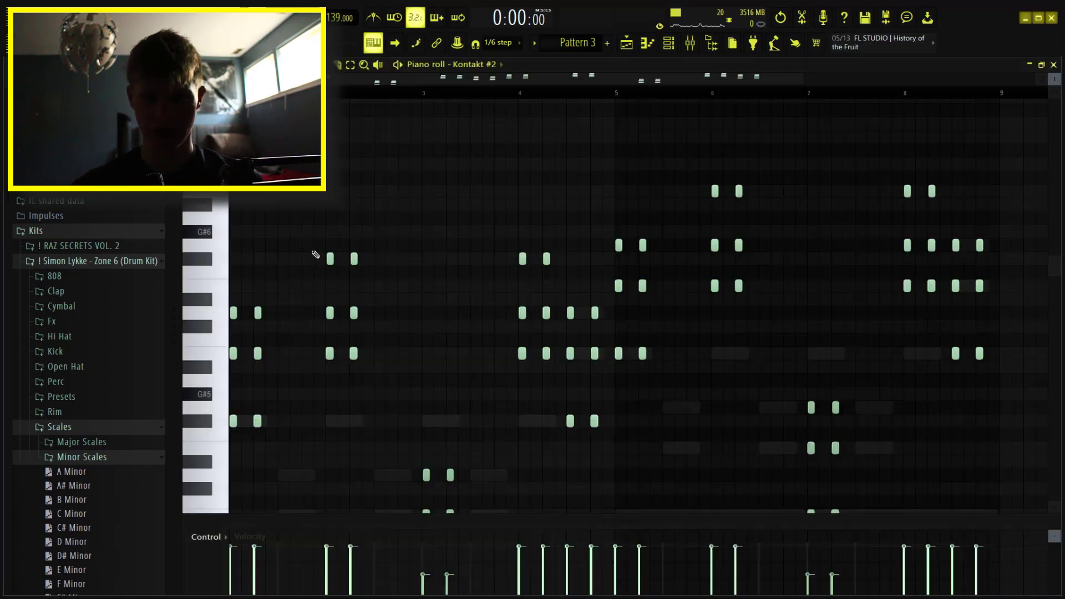
{"action": "scroll", "coordinate": [316, 255], "scroll_direction": "down", "scroll_amount": 2}
{"action": "key", "text": "space"}
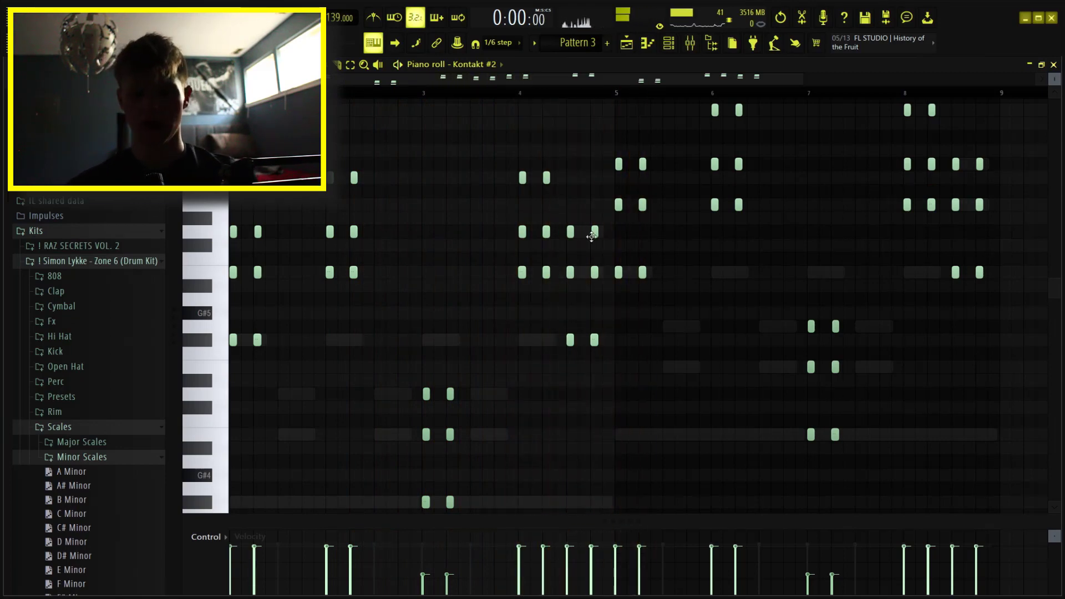
Highlight the pair of F#5 notes at the end of bar 4 in the Kontakt #2 part, and clear the selection.
{"action": "left_click_drag", "start_coordinate": [623, 334], "coordinate": [562, 348]}
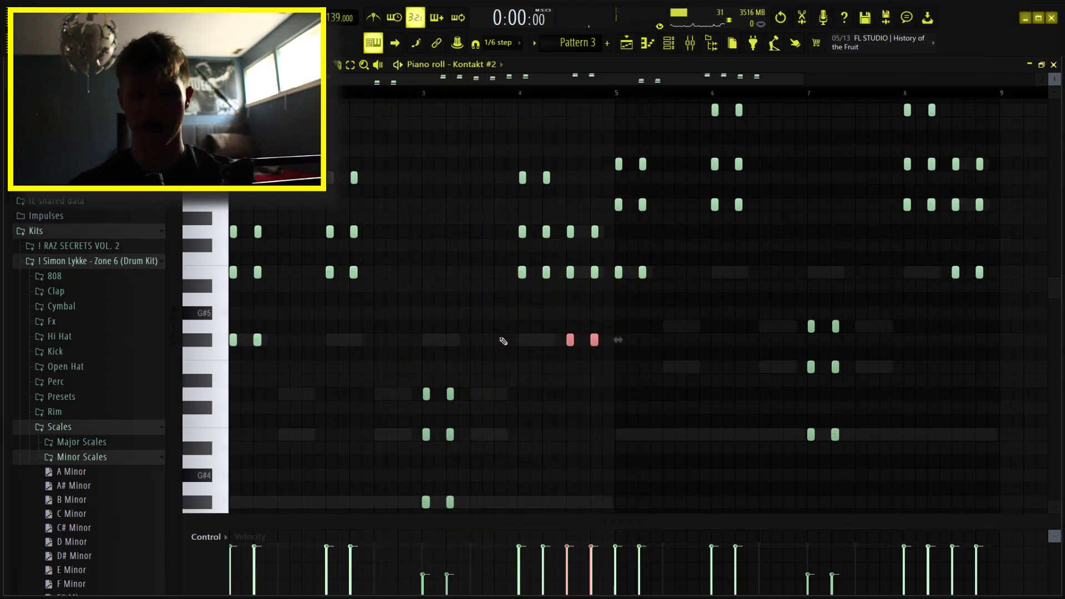
{"action": "left_click", "coordinate": [479, 336], "text": "ctrl"}
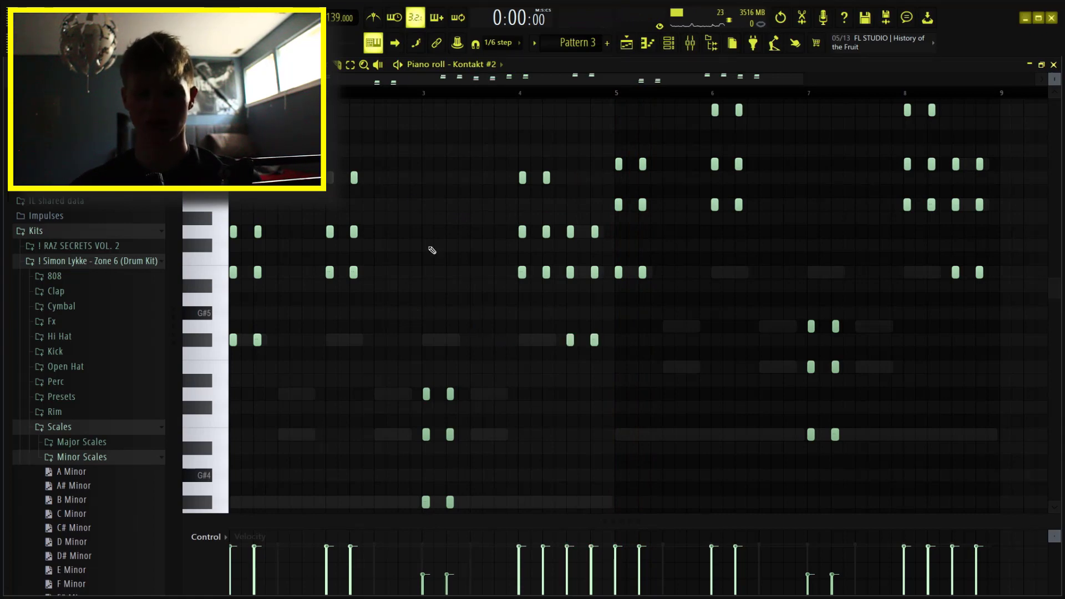
{"action": "scroll", "coordinate": [428, 278], "scroll_direction": "up", "scroll_amount": 2}
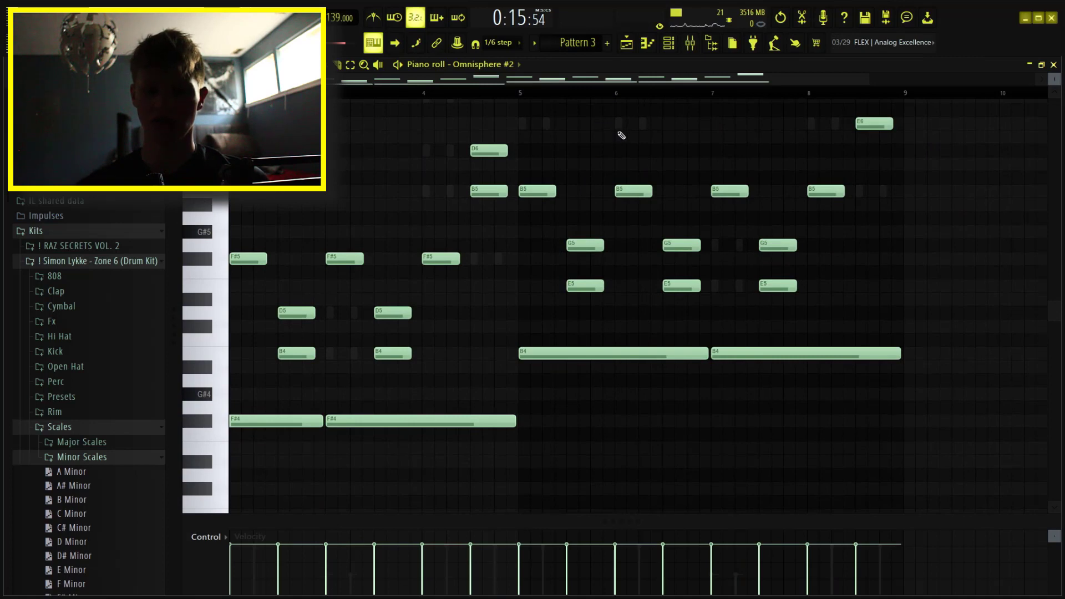
Unmute Track 1 in the playlist, and play the arrangement from the start of Pattern 3 at bar 10.
{"action": "left_click", "coordinate": [626, 42]}
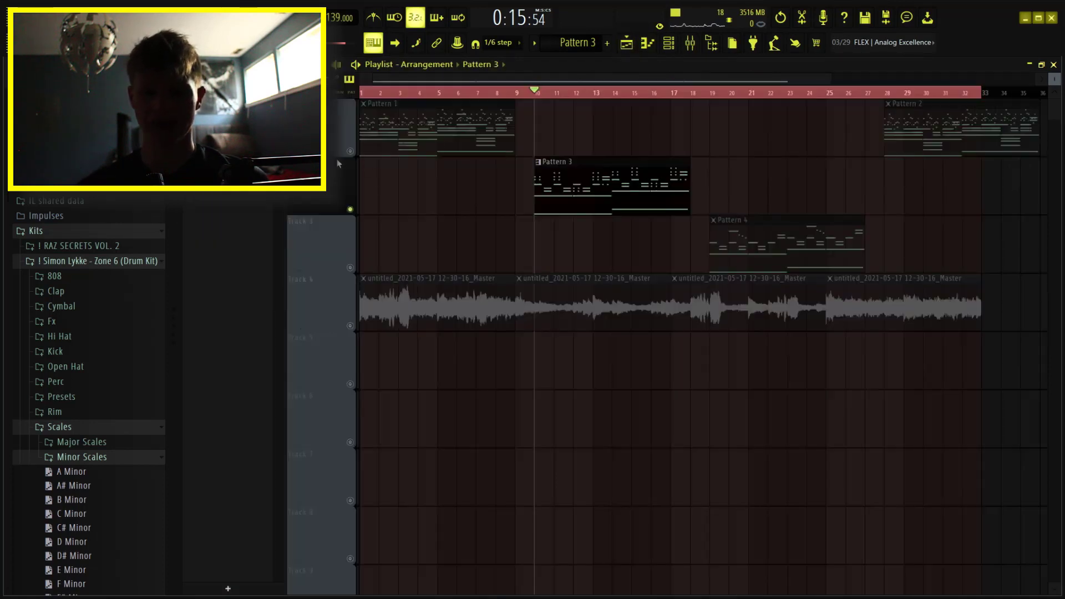
{"action": "left_click", "coordinate": [349, 151]}
{"action": "key", "text": "space"}
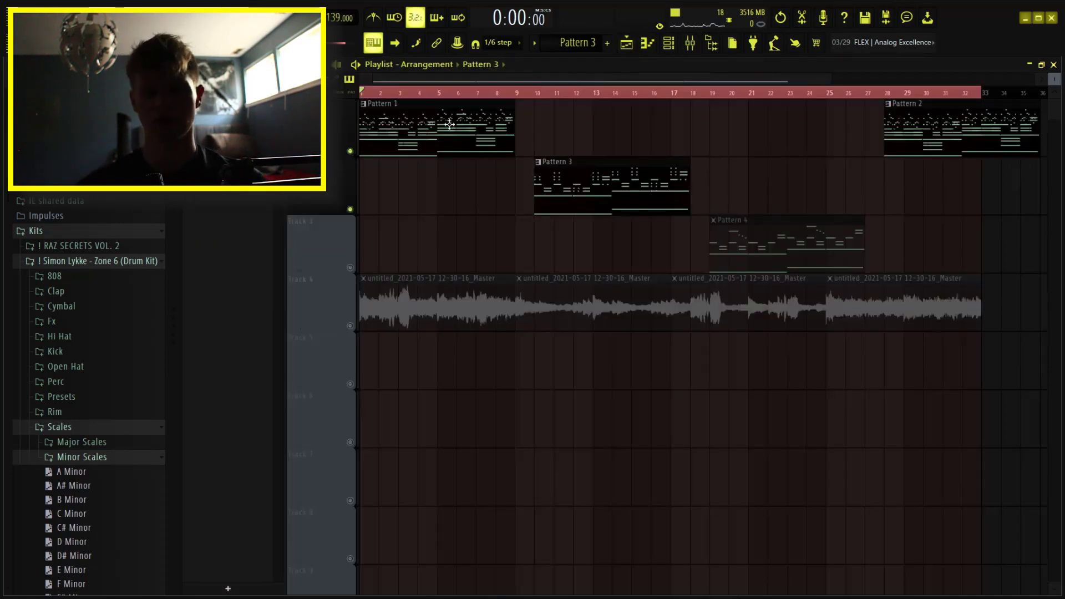
{"action": "left_click", "coordinate": [538, 93]}
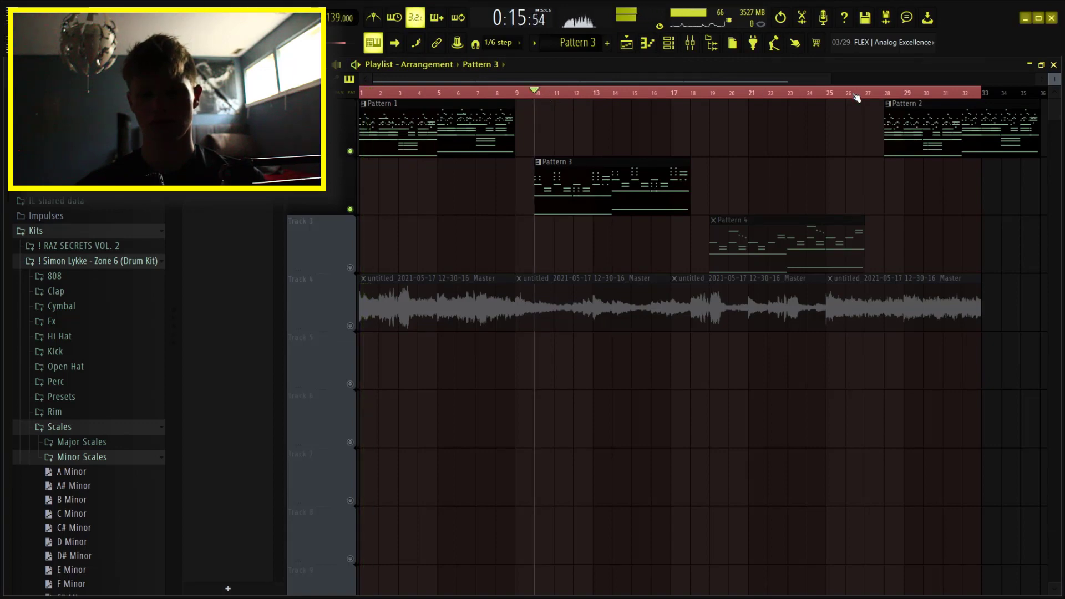
{"action": "key", "text": "space"}
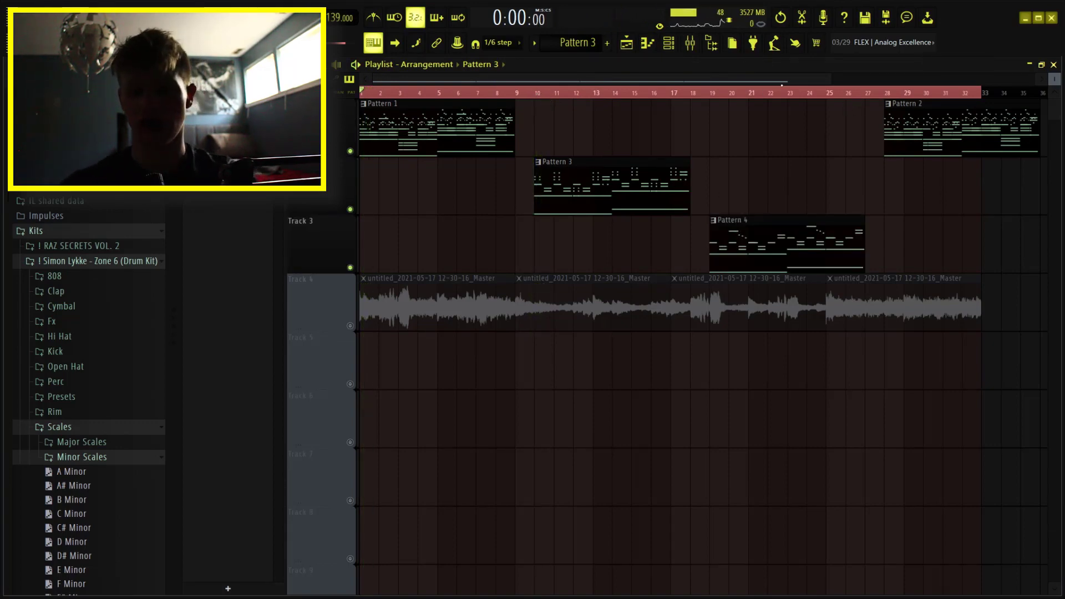
Play the arrangement from the start of Pattern 4 at bar 19, and stop the playback.
{"action": "left_click_drag", "start_coordinate": [630, 93], "coordinate": [525, 88]}
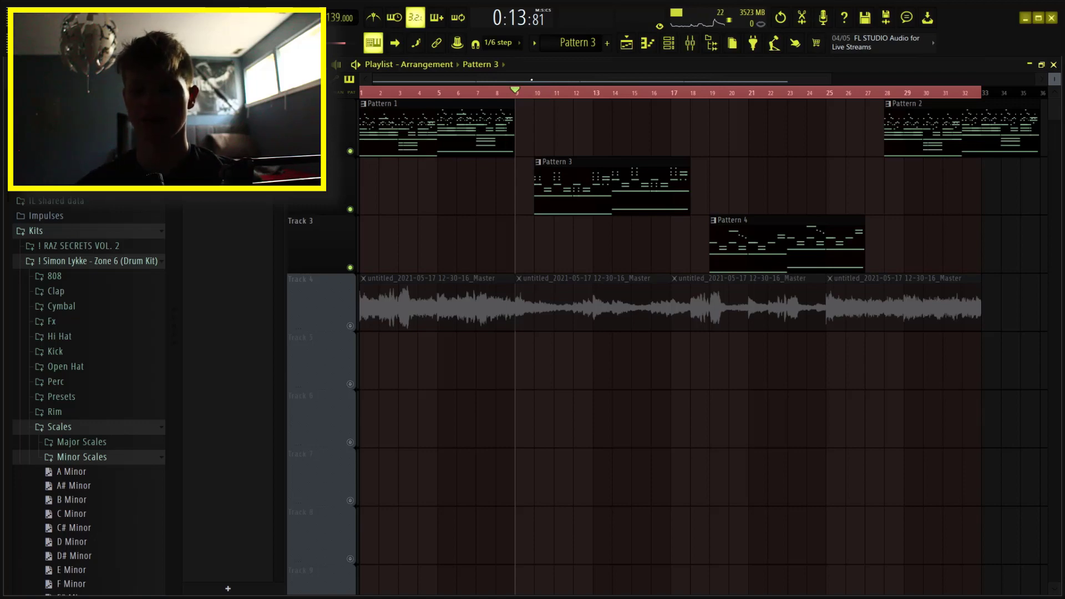
{"action": "left_click_drag", "start_coordinate": [532, 80], "coordinate": [310, 94]}
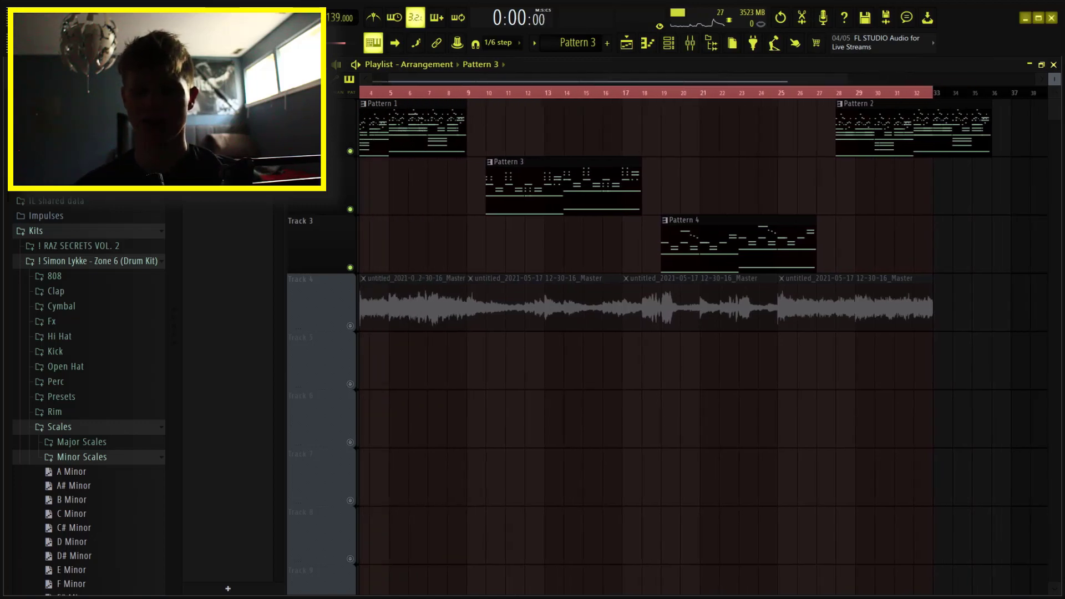
{"action": "left_click_drag", "start_coordinate": [547, 93], "coordinate": [711, 92]}
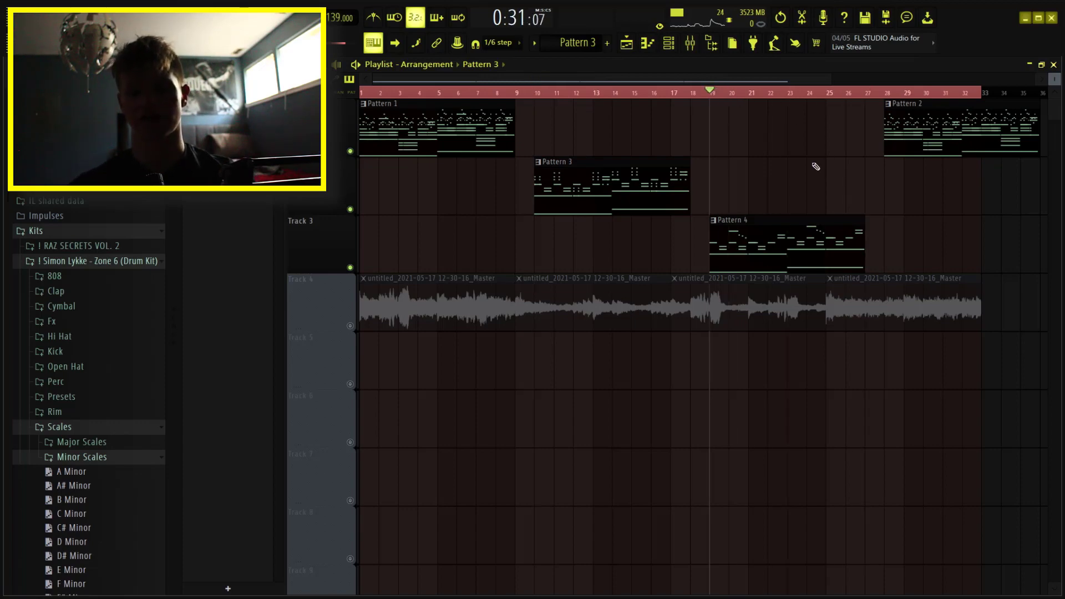
{"action": "left_click", "coordinate": [669, 43]}
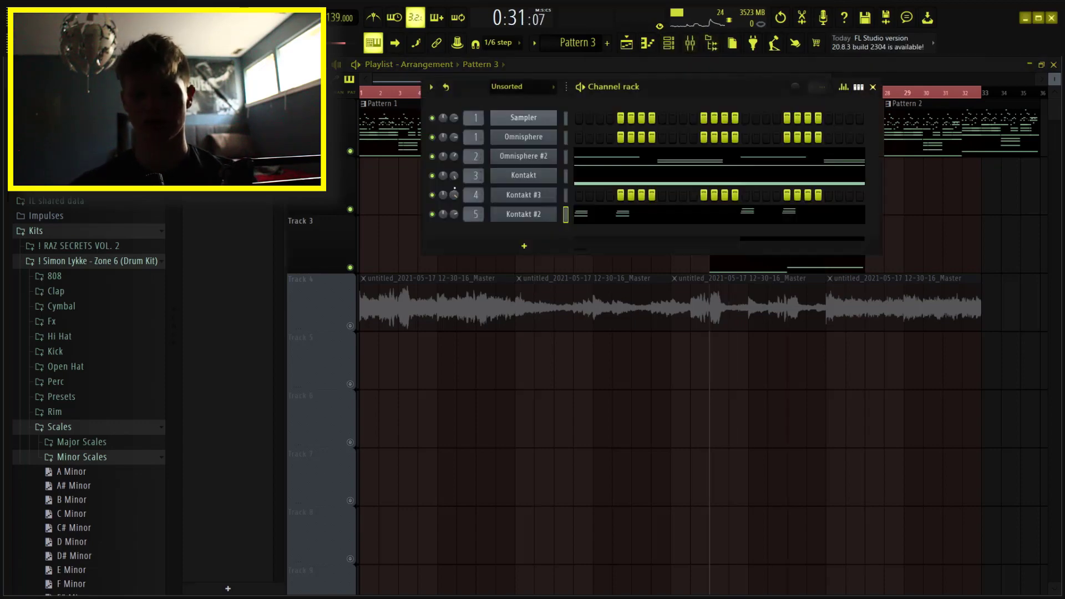
{"action": "right_click", "coordinate": [896, 359]}
{"action": "key", "text": "space"}
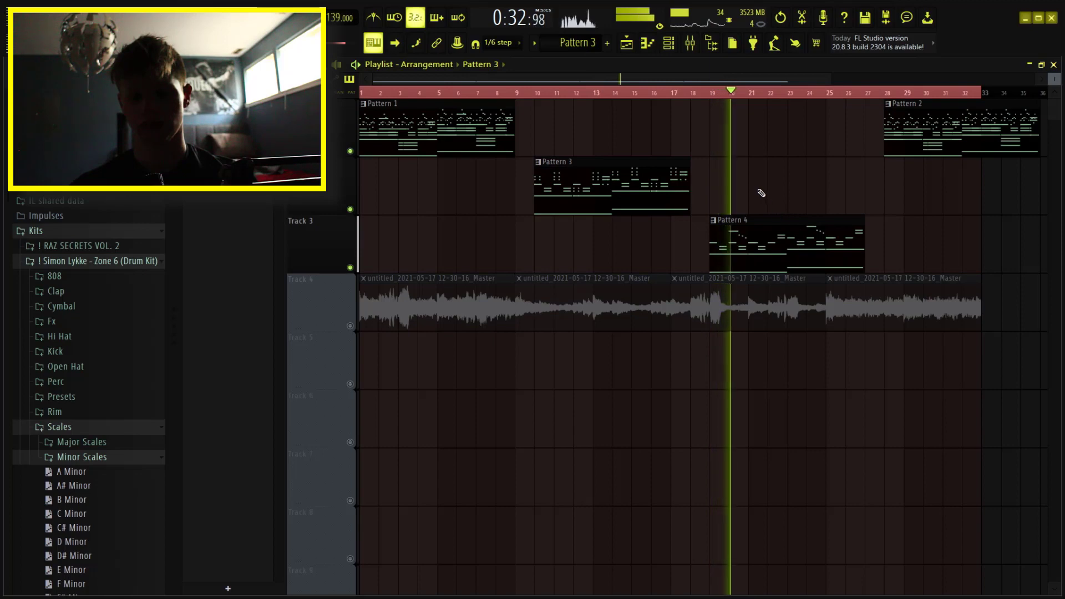
{"action": "key", "text": "space"}
Play the arrangement from the start of Pattern 2 at bar 28, and stop the playback.
{"action": "left_click", "coordinate": [886, 93]}
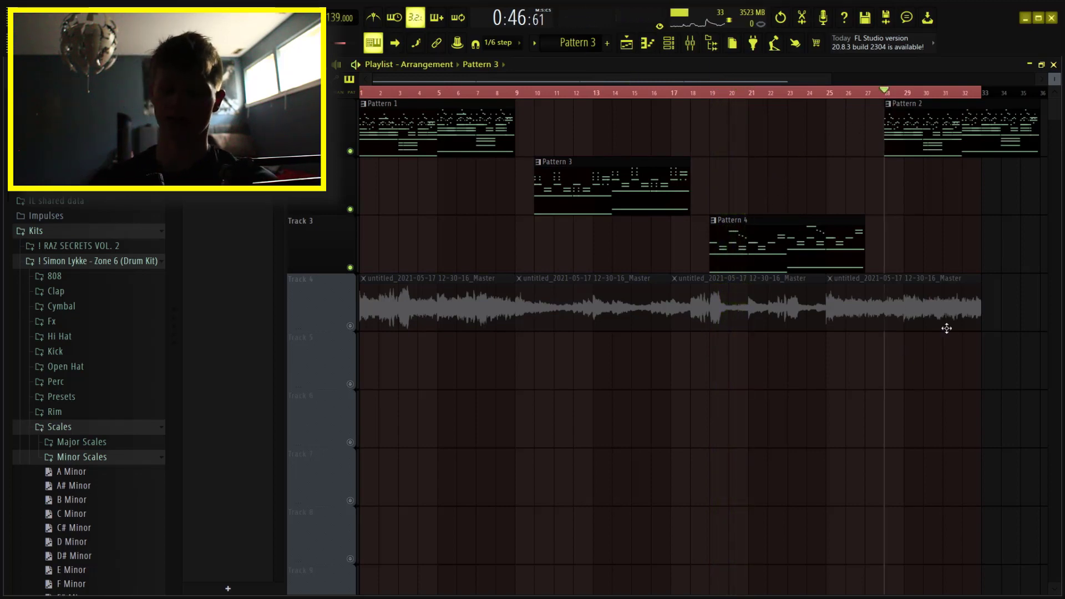
{"action": "key", "text": "space"}
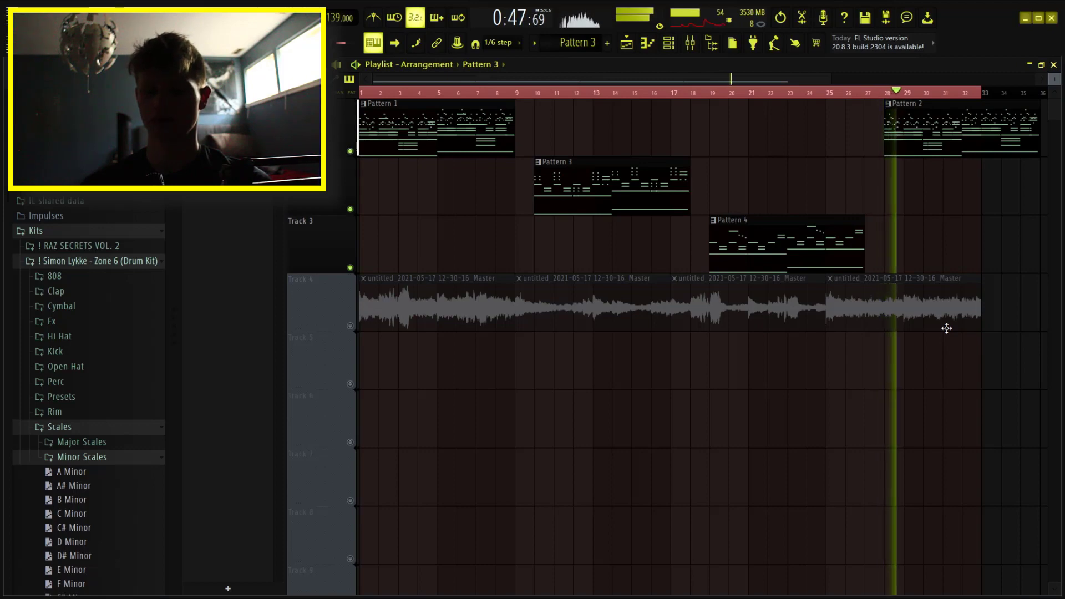
{"action": "key", "text": "space"}
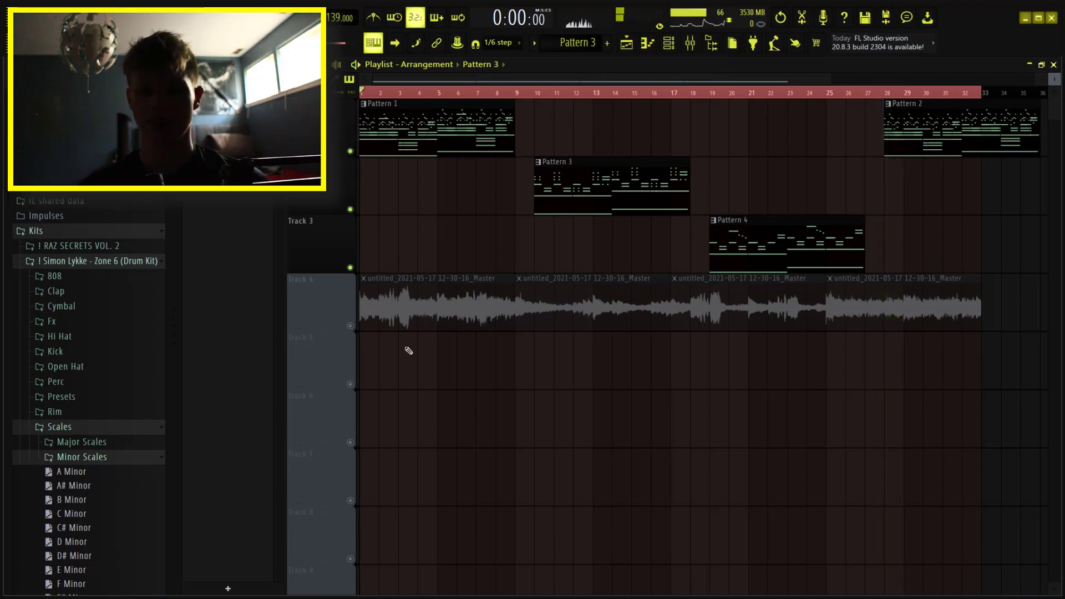
{"action": "right_click", "coordinate": [350, 325]}
{"action": "double_click", "coordinate": [391, 303]}
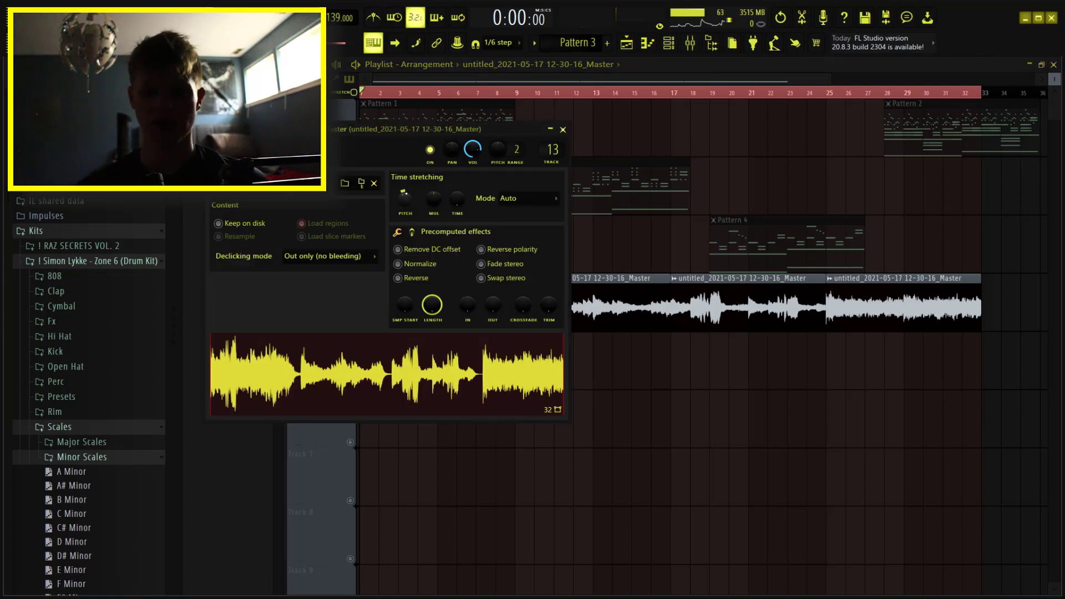
{"action": "key", "text": "Escape"}
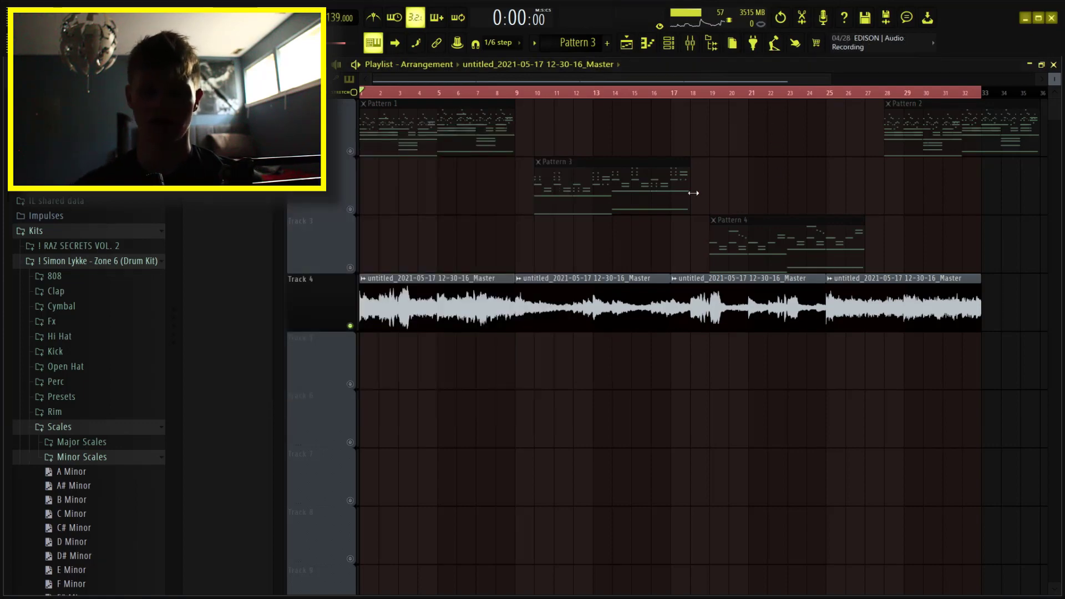
{"action": "right_click", "coordinate": [585, 39]}
{"action": "left_click", "coordinate": [972, 203]}
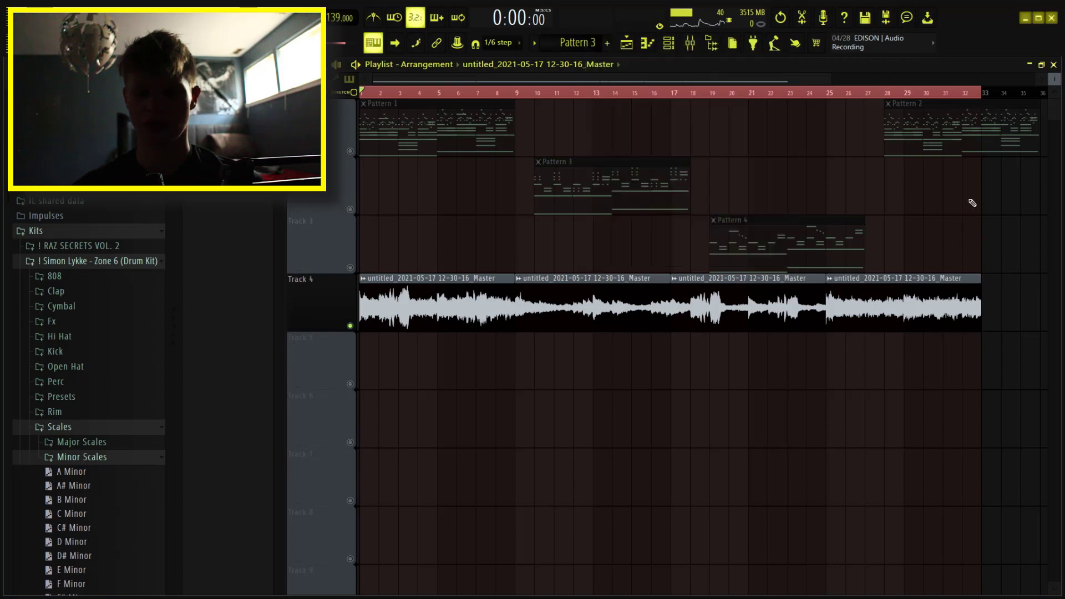
Solo mixer track 13, which carries the rendered audio clip, and view its Fresh Air and RC-20 Retro Color settings.
{"action": "left_click", "coordinate": [690, 43]}
{"action": "right_click", "coordinate": [624, 246]}
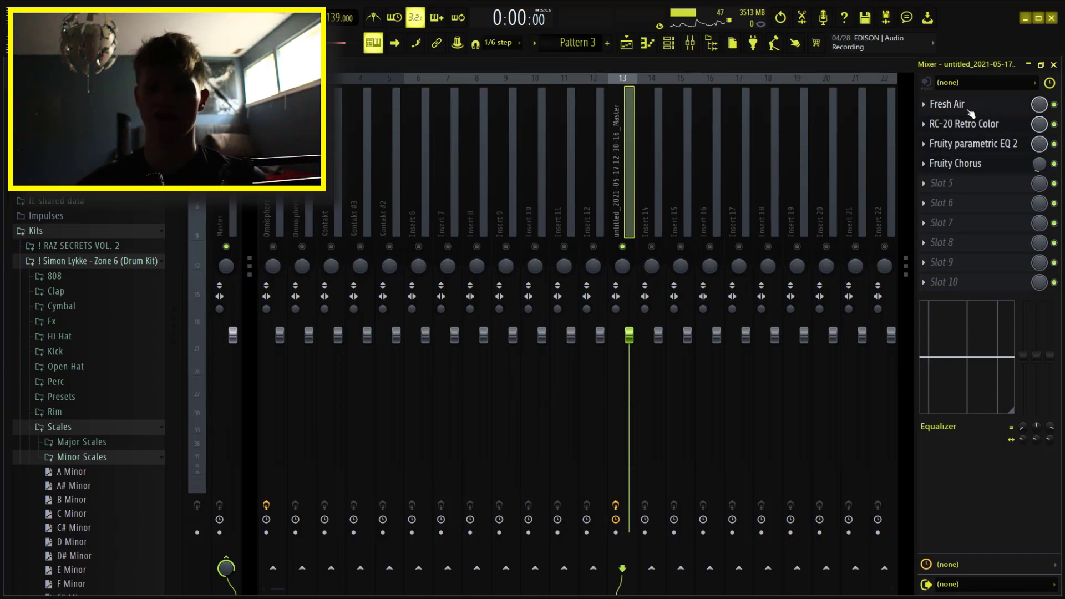
{"action": "left_click", "coordinate": [969, 110]}
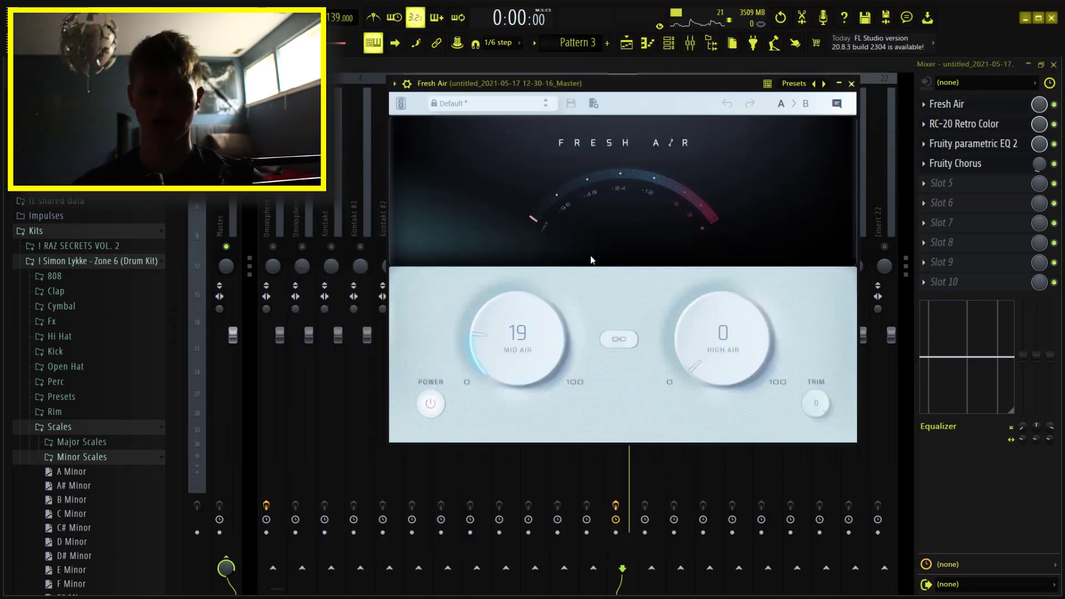
{"action": "left_click", "coordinate": [851, 84]}
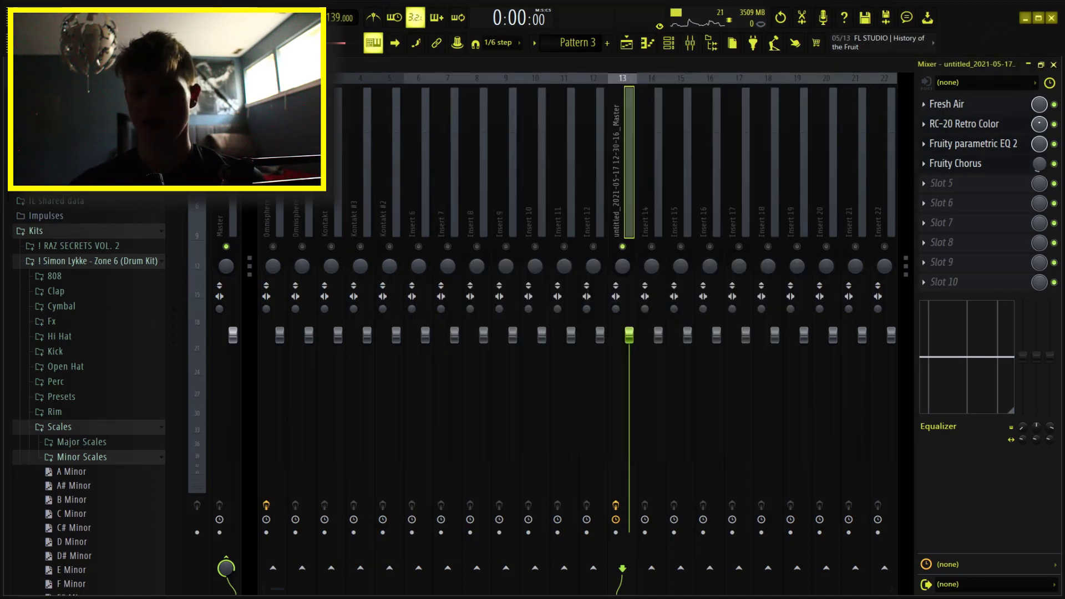
{"action": "left_click", "coordinate": [991, 131]}
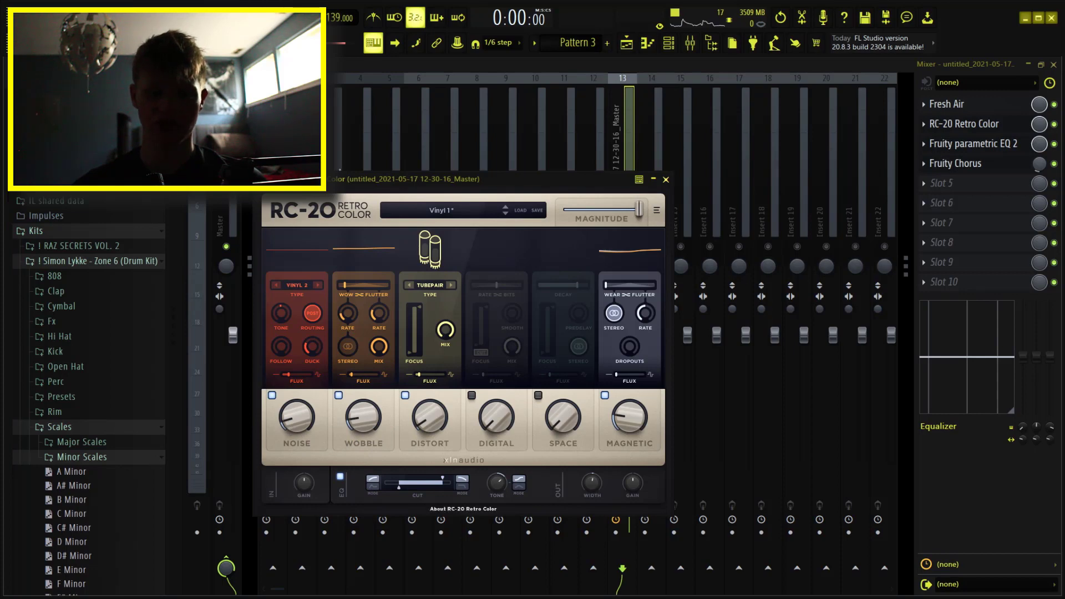
{"action": "left_click_drag", "start_coordinate": [357, 181], "coordinate": [538, 177]}
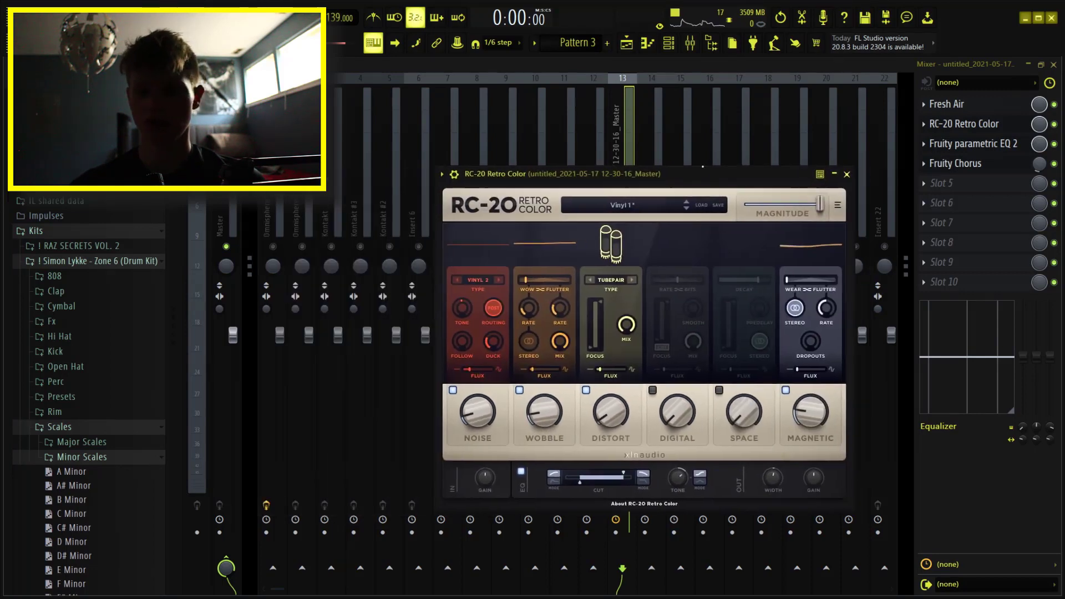
View the Fruity parametric EQ 2 and Fruity Chorus settings on mixer track 13, and return to the playlist.
{"action": "left_click", "coordinate": [970, 145]}
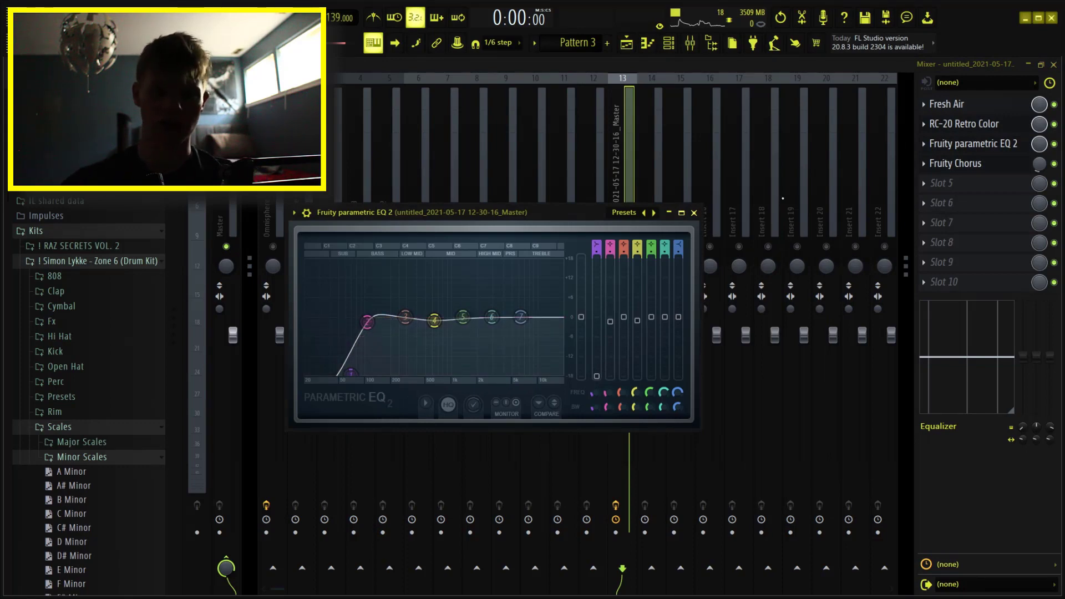
{"action": "left_click", "coordinate": [968, 169]}
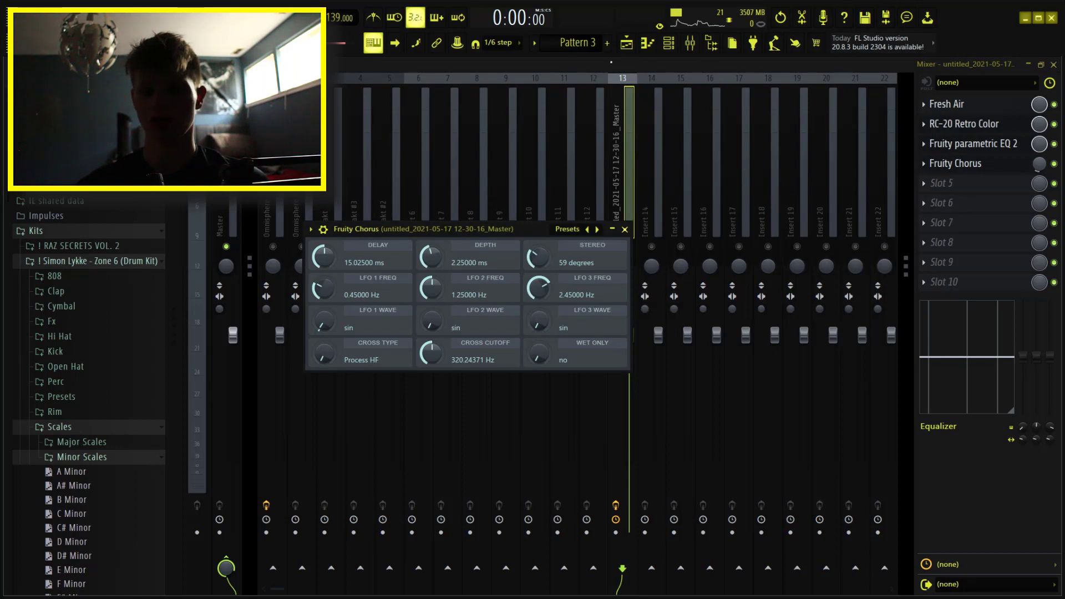
{"action": "left_click", "coordinate": [627, 42]}
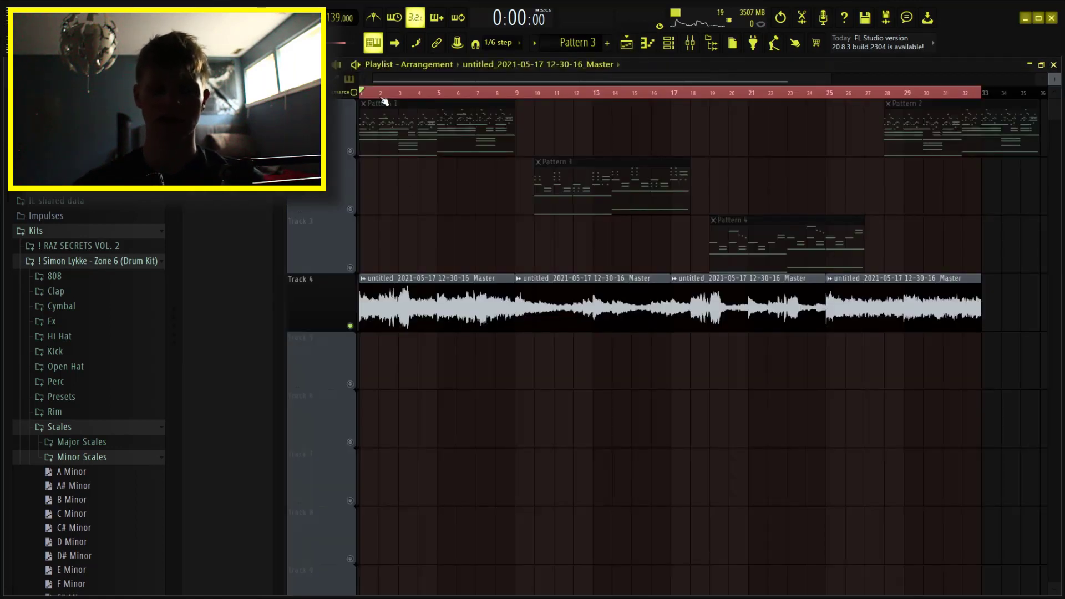